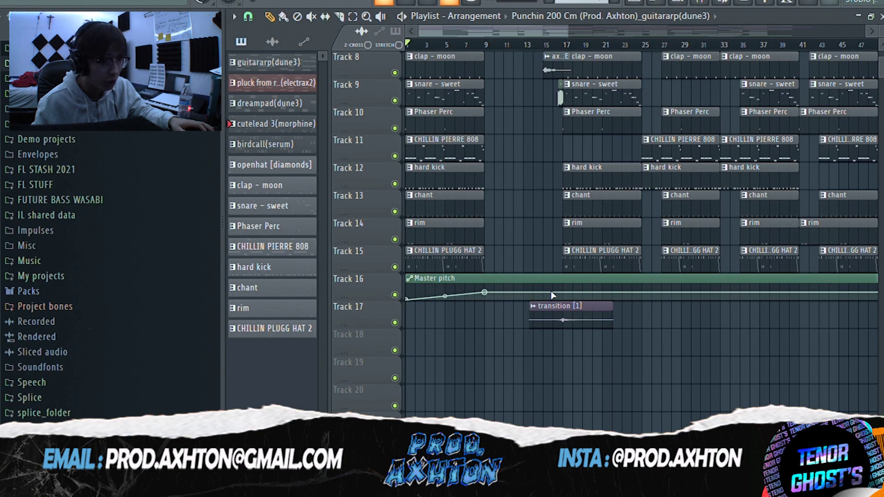
Enlarge the playlist track height, solo Track 3 and re-enable Track 2 so only the guitararp(dune3) tracks are active
scroll(520, 240, "up", 4)
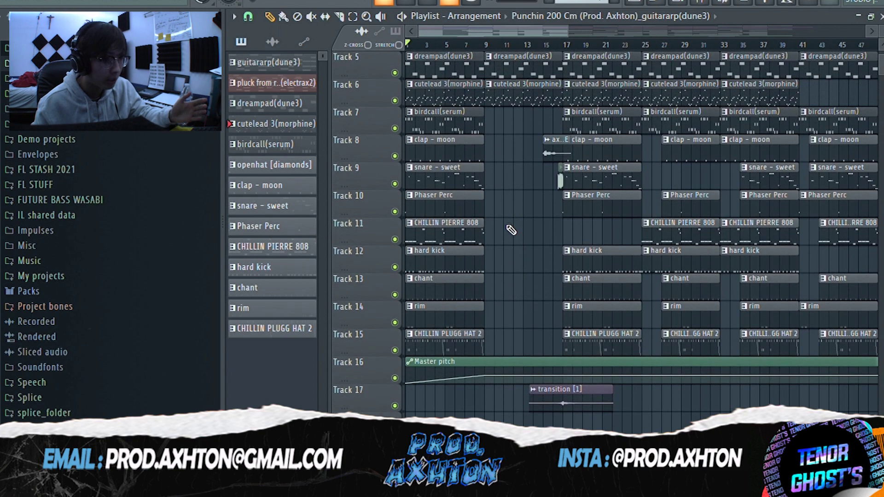
scroll(521, 282, "down", 2)
scroll(515, 250, "up", 5)
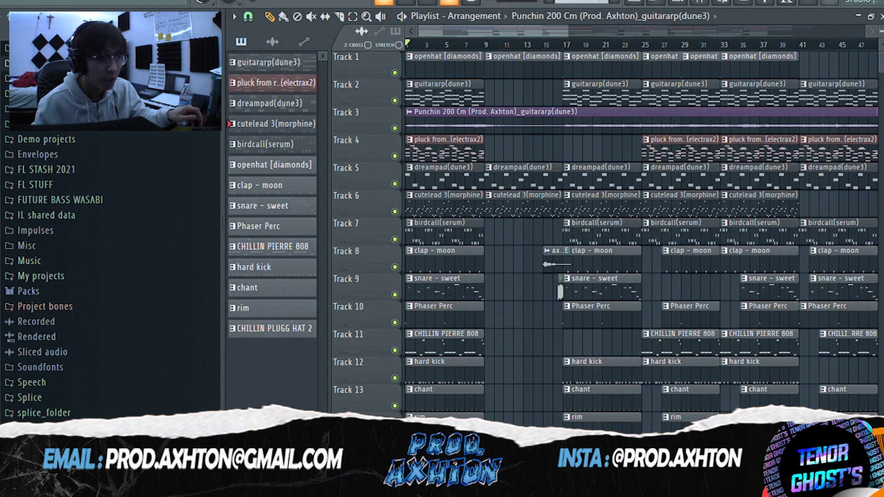
left_click_drag(881, 31, 882, 38)
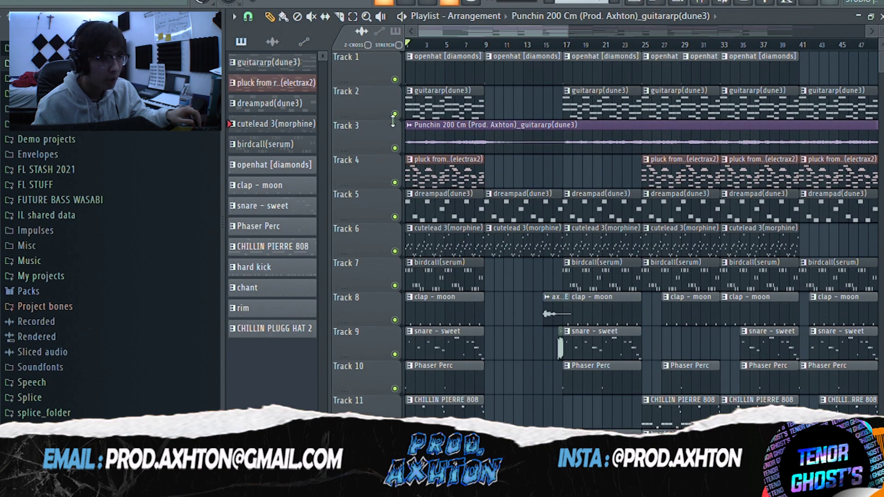
right_click(395, 148)
left_click(394, 113)
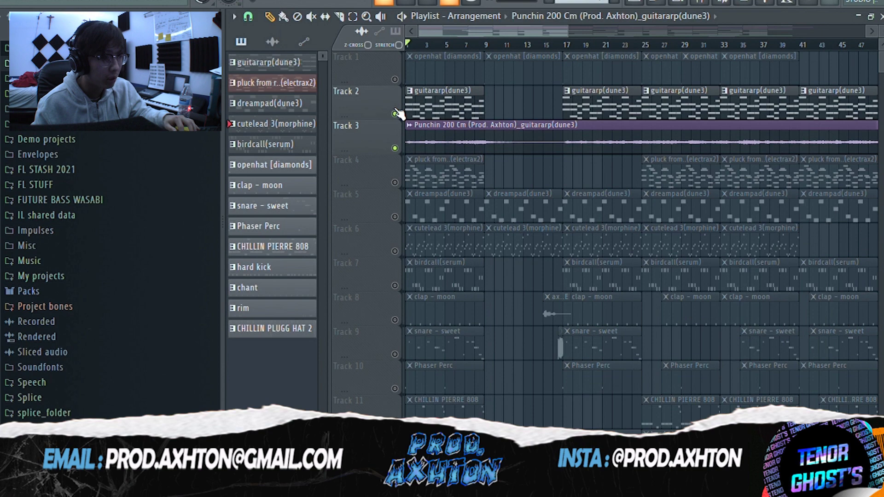
Examine the guitararp(dune3) chord notes in the piano roll and play back the soloed guitararp tracks in the playlist
left_click(450, 111)
key("F7")
left_click_drag(483, 32, 298, 32)
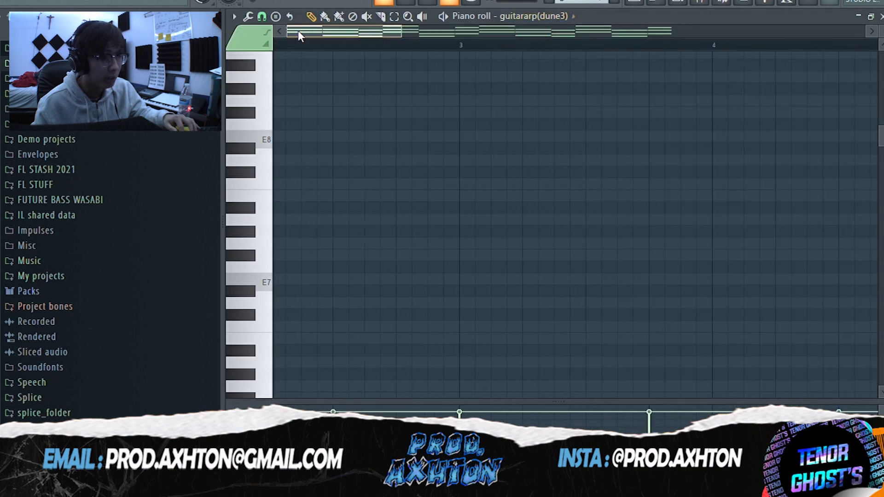
right_click(374, 73, "ctrl")
left_click_drag(299, 148, 300, 227)
left_click_drag(350, 161, 352, 252)
left_click_drag(437, 161, 432, 225)
left_click_drag(313, 140, 532, 277)
left_click_drag(297, 128, 408, 290)
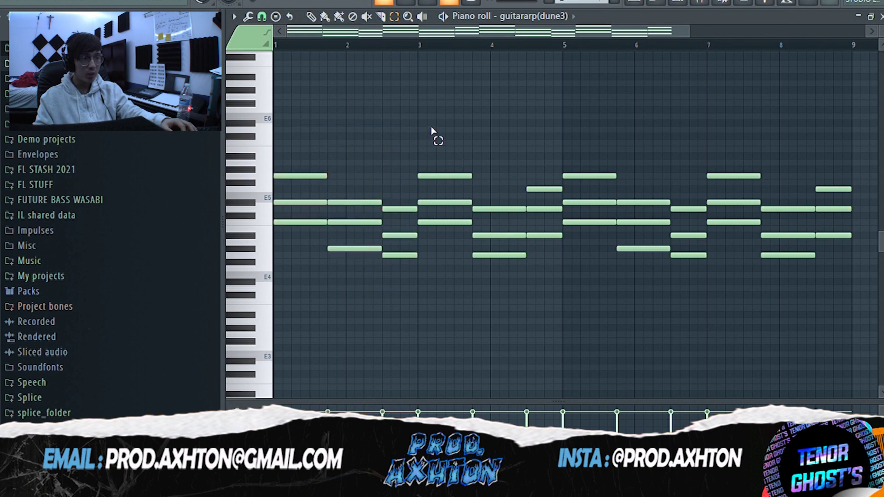
left_click_drag(432, 121, 538, 285)
key("F5")
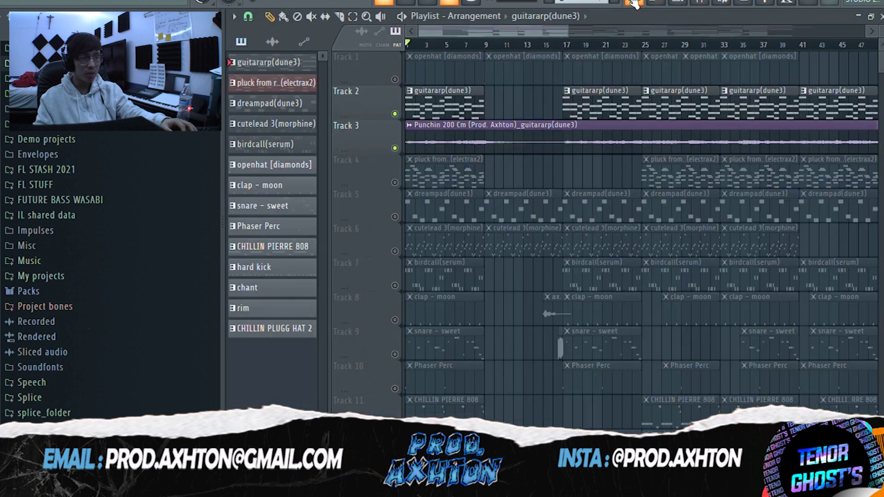
key("space")
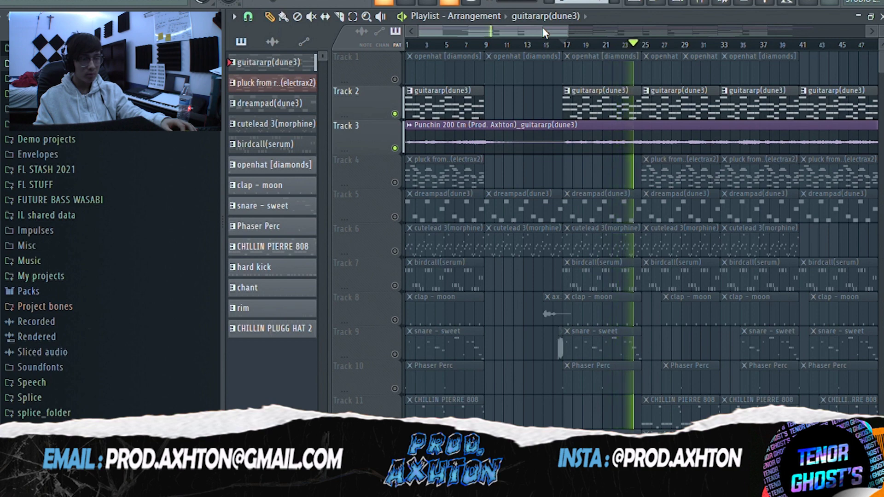
Inspect the Fruity parametric EQ 2 and the first Fruity Reeverb 2 on the guitararp(dune3) mixer track
left_click(712, 6)
left_click(803, 57)
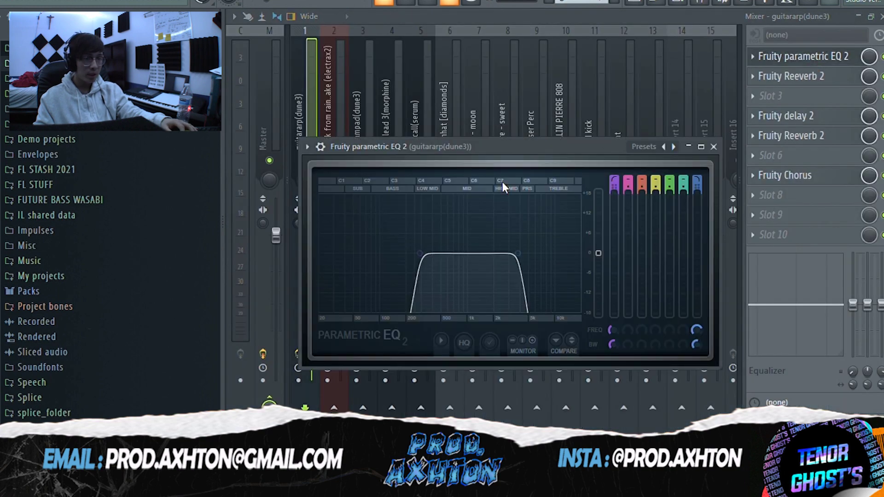
left_click_drag(543, 147, 570, 55)
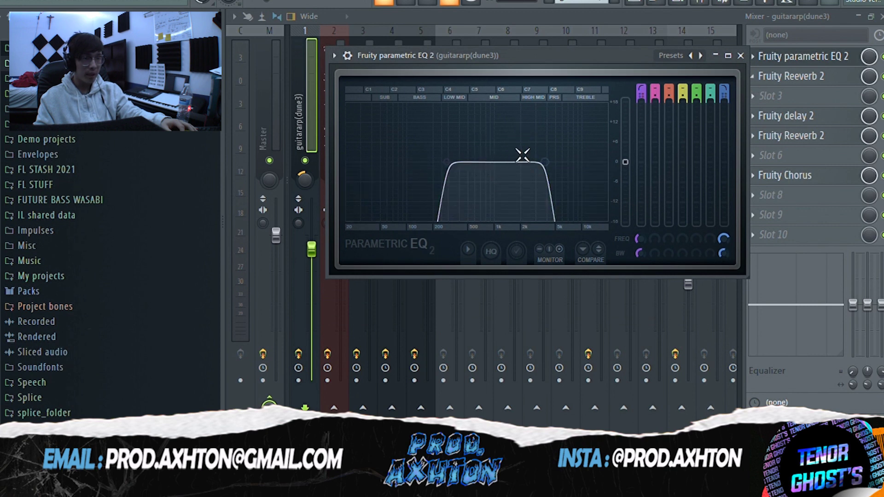
left_click(791, 76)
left_click_drag(570, 162, 577, 129)
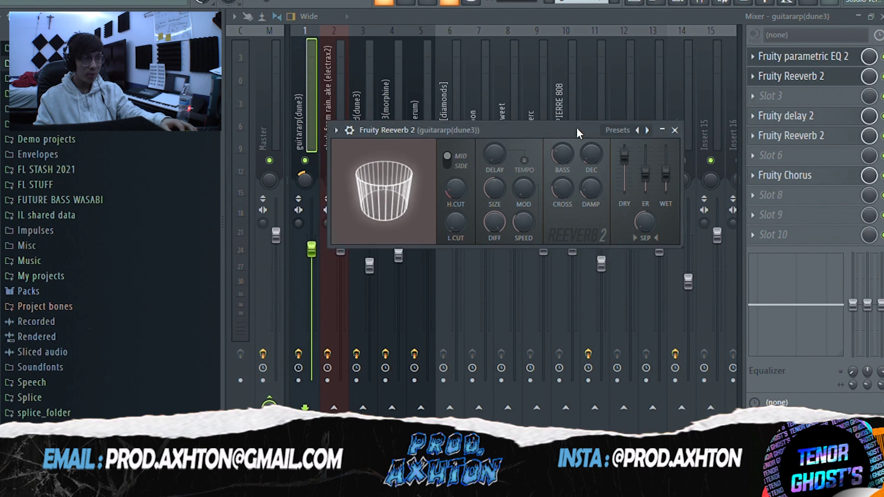
Inspect the Fruity delay 2, second Fruity Reeverb 2 and Fruity Chorus settings on the guitararp(dune3) mixer track
left_click(790, 115)
left_click_drag(517, 195, 557, 95)
left_click(791, 135)
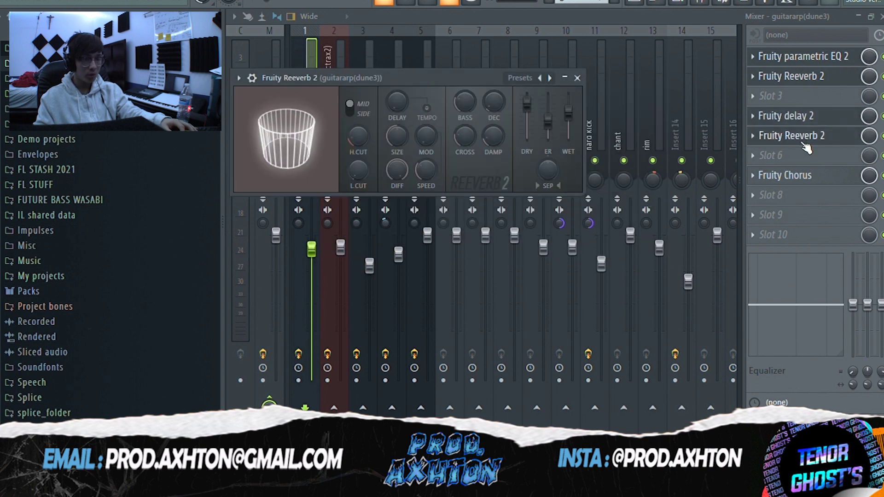
left_click(791, 175)
left_click_drag(399, 117, 590, 91)
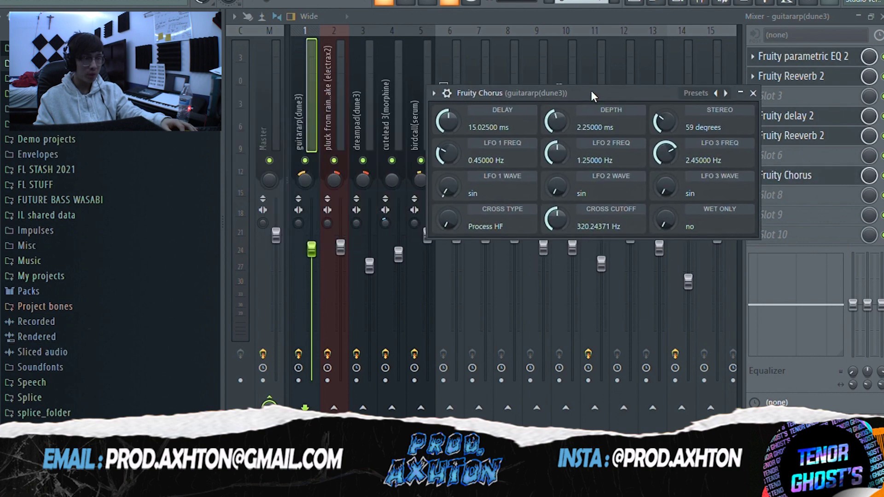
Play the pluck from rain remake (electrax2) pattern and examine its notes across all eight bars in the piano roll
key("F5")
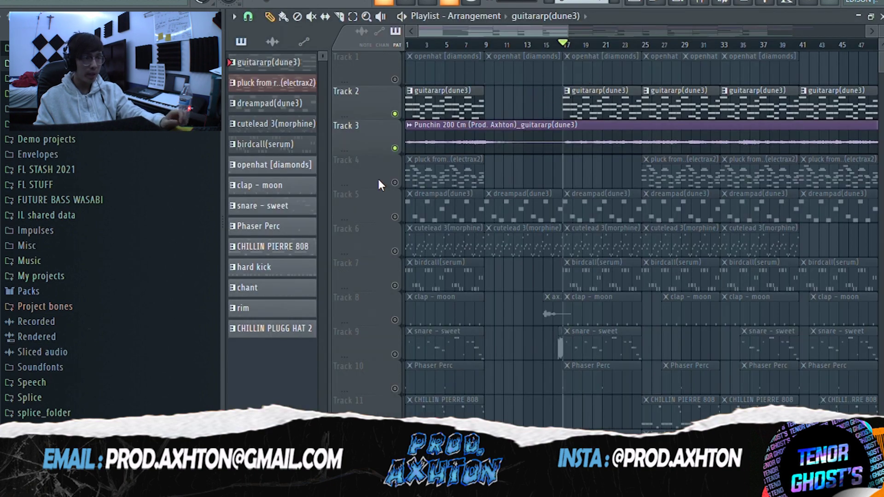
key("F7")
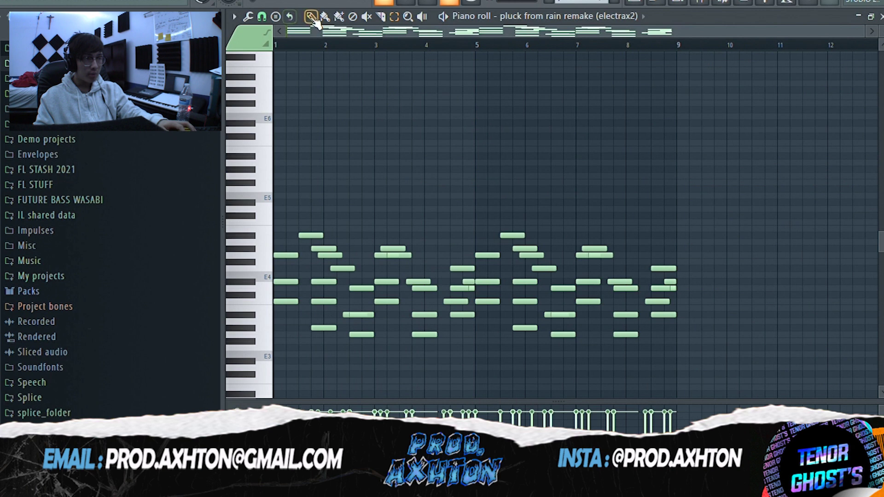
key("space")
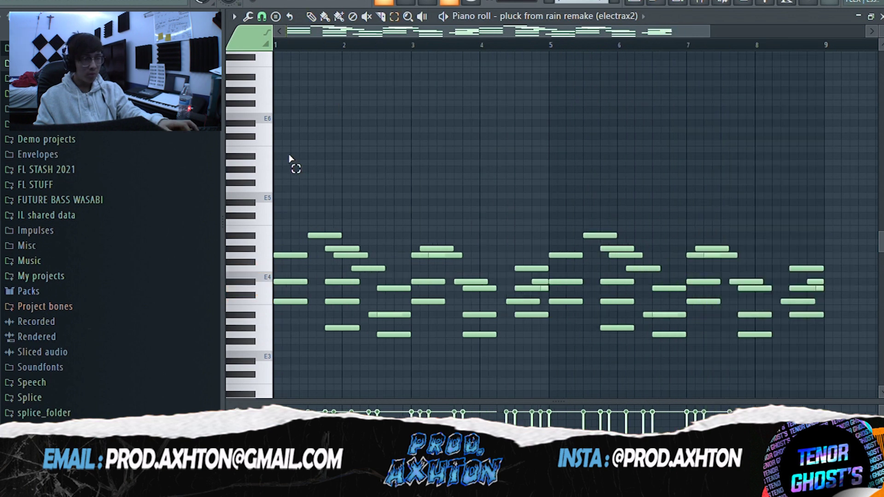
left_click_drag(292, 229, 301, 322)
left_click_drag(350, 225, 350, 333)
left_click(324, 125)
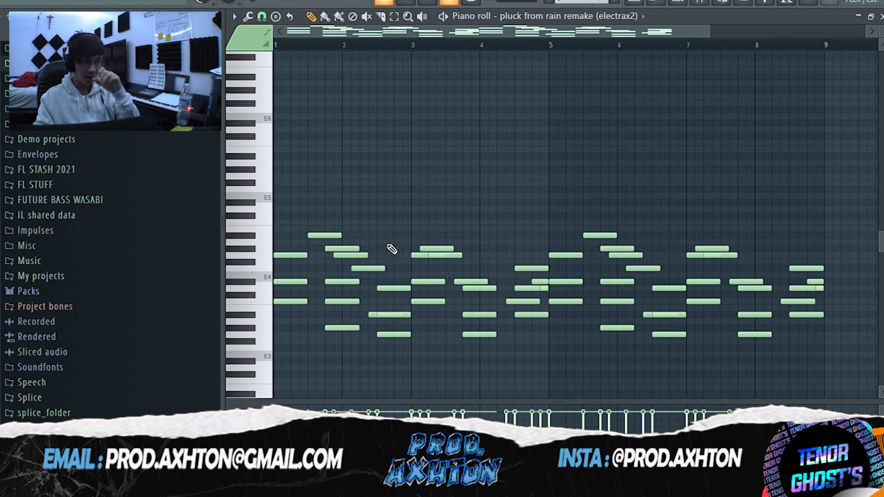
scroll(404, 231, "up", 2)
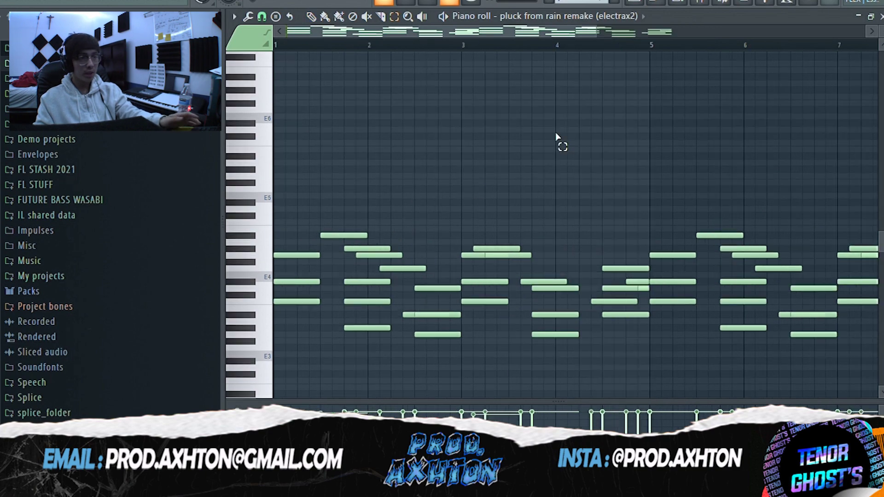
left_click_drag(601, 36, 697, 46)
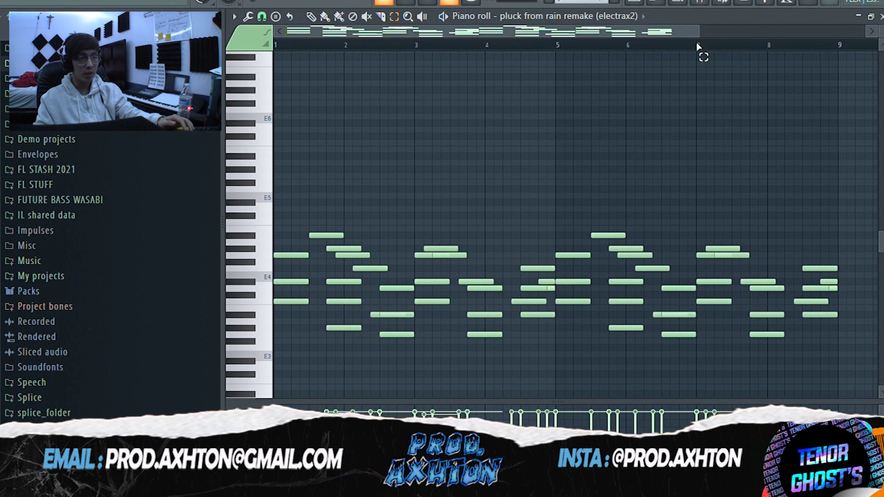
Inspect the Fruity parametric EQ 2 curve on the pluck from rain remake (electrax2) mixer track and close it
left_click(698, 4)
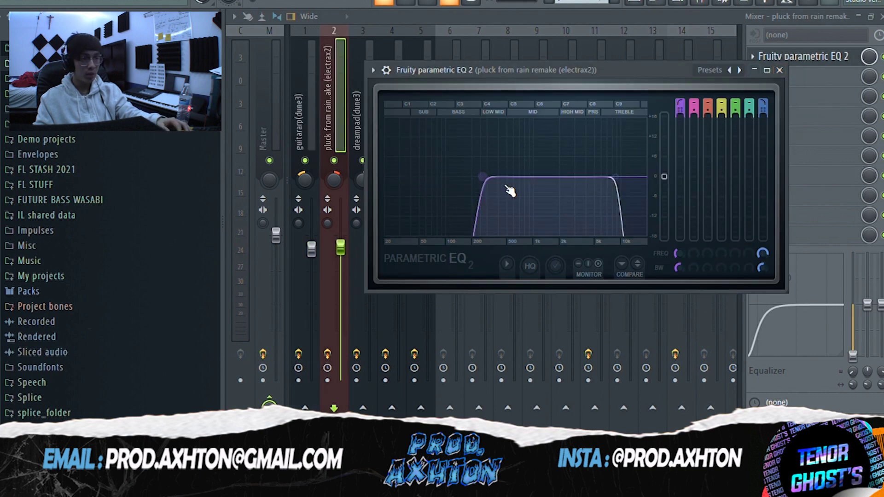
left_click(780, 70)
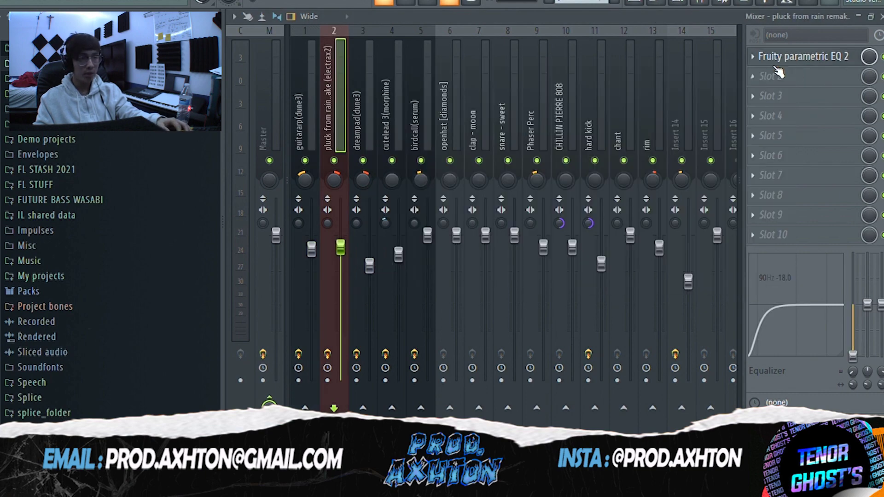
Solo the dreampad(dune3) track and play its pattern from the start in the piano roll
left_click(635, 3)
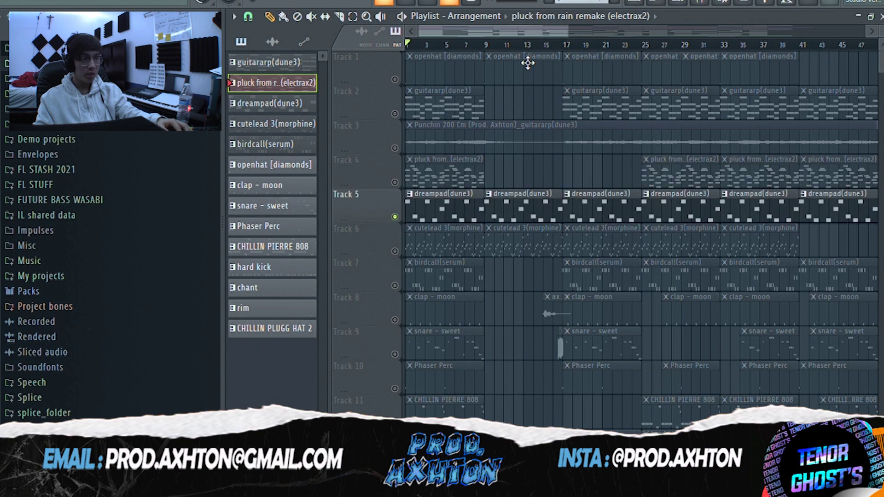
double_click(435, 214)
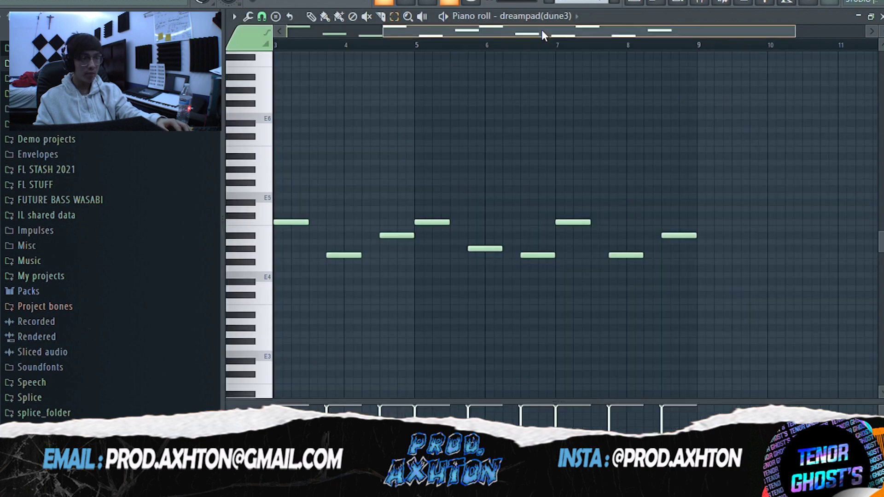
left_click_drag(541, 29, 291, 72)
key("space")
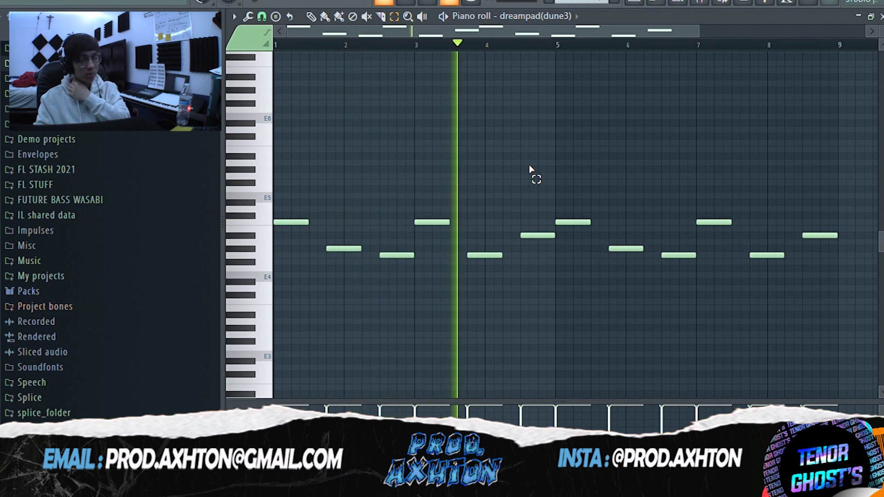
key("space")
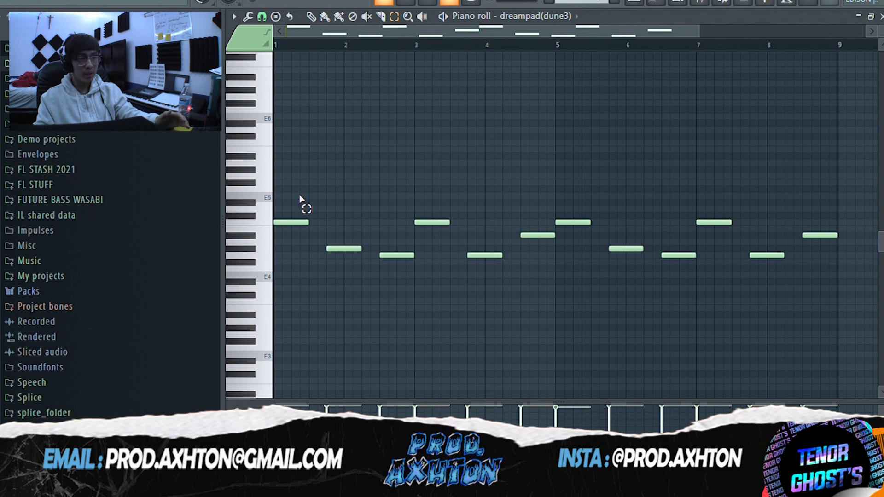
Reopen the guitararp(dune3) pattern in the piano roll and point out the lowest notes of its first three chords
left_click(645, 2)
double_click(441, 118)
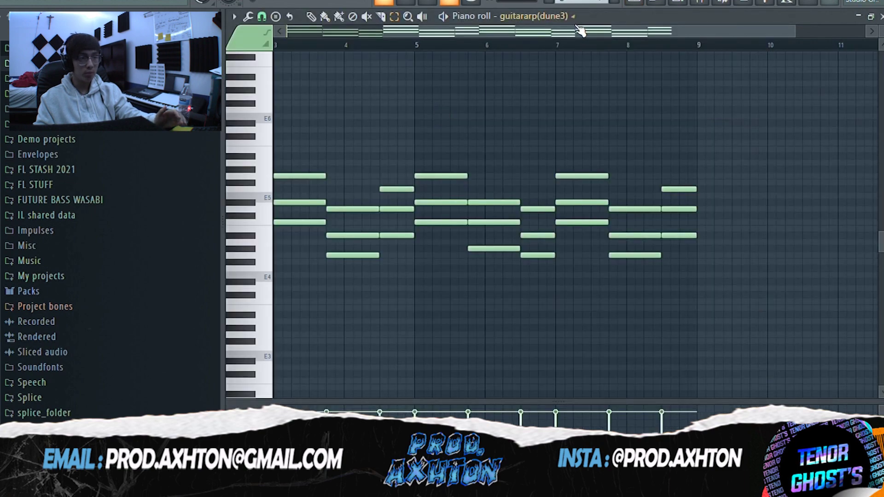
left_click_drag(580, 31, 483, 37)
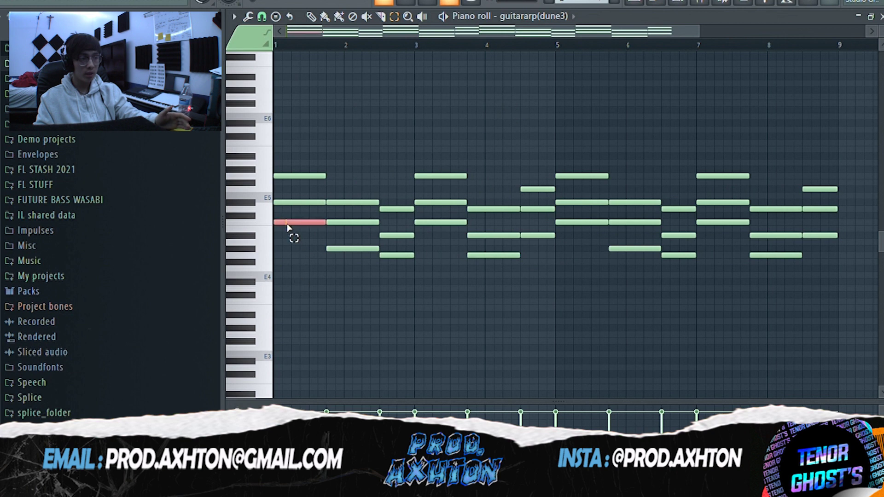
left_click(338, 250)
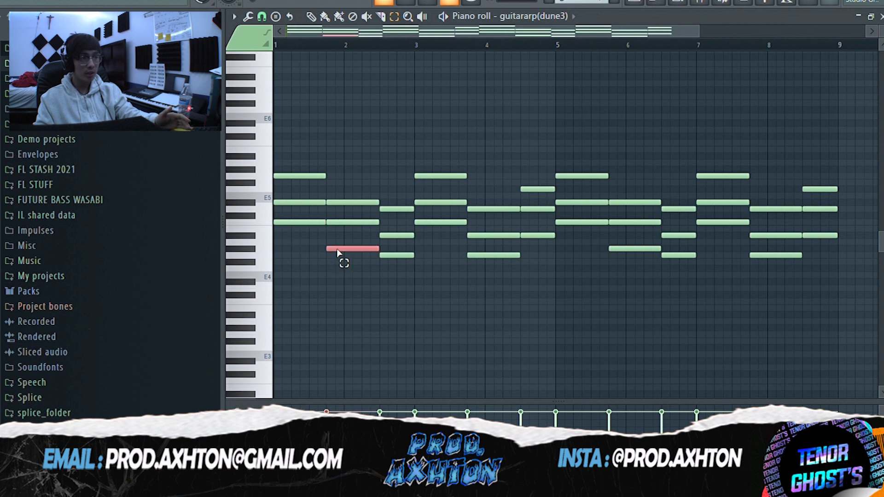
left_click(399, 255)
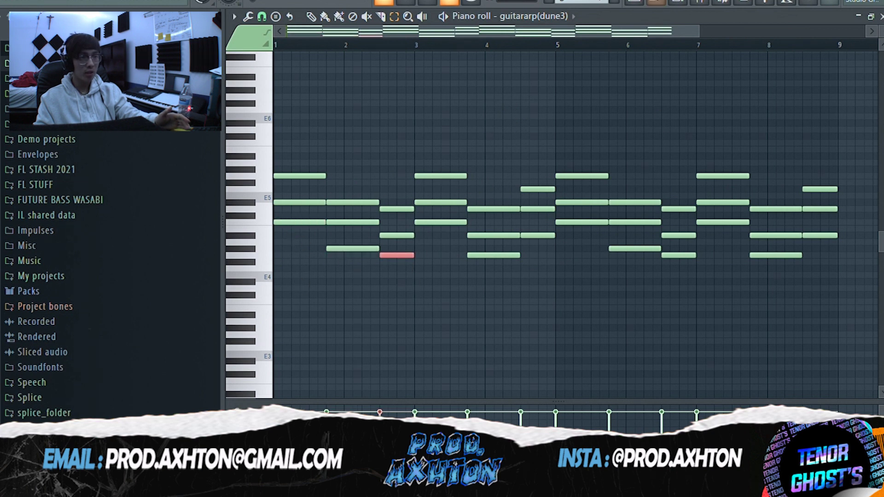
Reopen the dreampad(dune3) pattern and compare its first three notes with the lowest notes of the guitararp chords
key("F5")
double_click(404, 219)
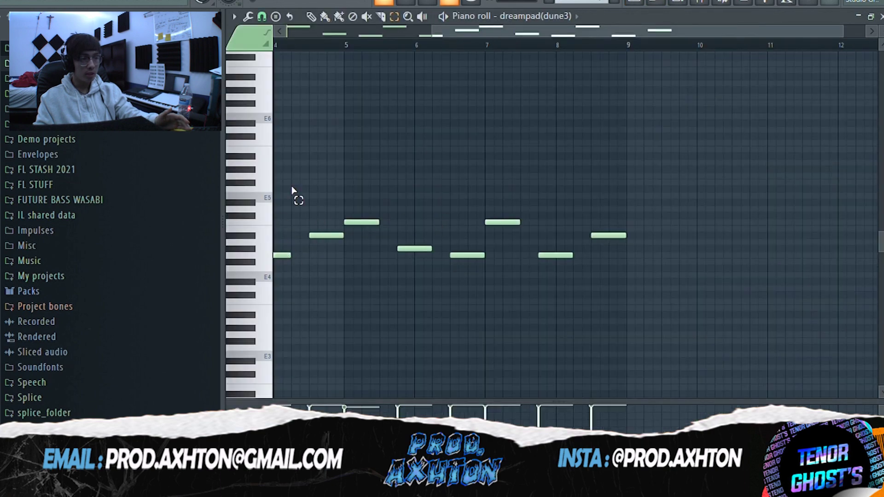
left_click_drag(482, 26, 337, 28)
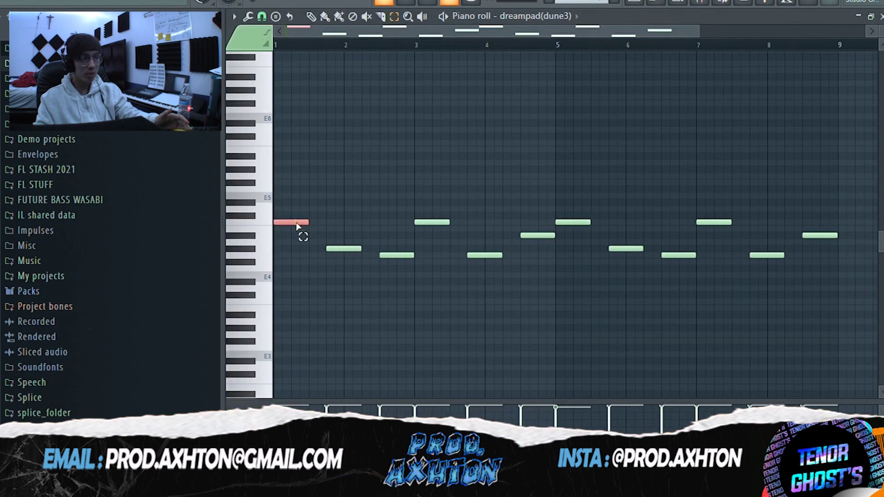
left_click(341, 249)
left_click(397, 256)
left_click_drag(301, 187, 820, 293)
Inspect the Fruity parametric EQ 2 curve on the dreampad(dune3) mixer track
left_click(449, 127)
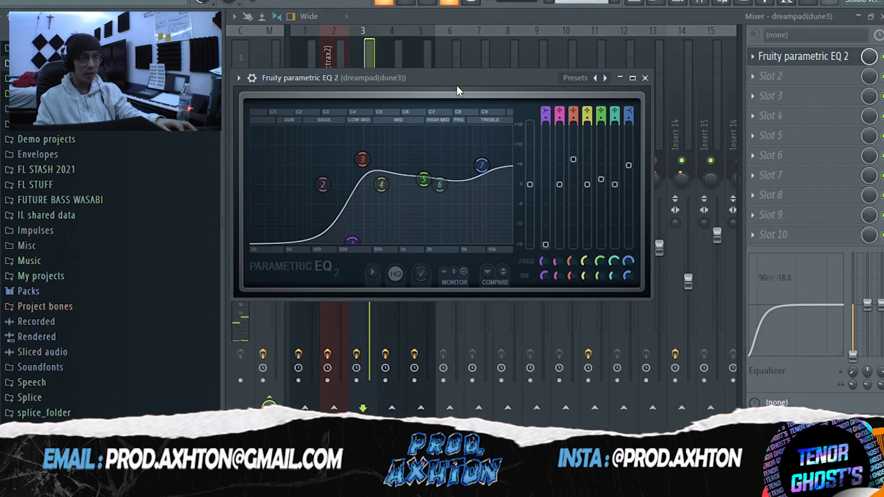
left_click_drag(457, 86, 507, 89)
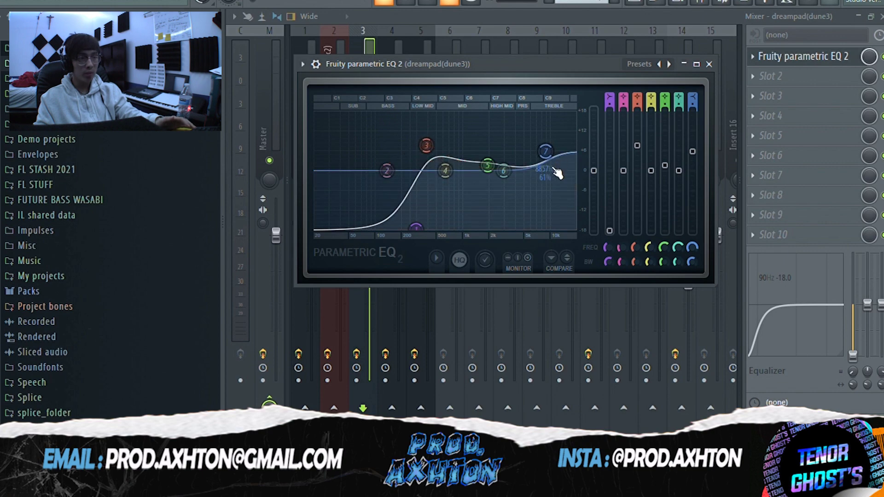
Open the cutelead 3(morphine) pattern from the playlist and play it from the start in the piano roll
key("F5")
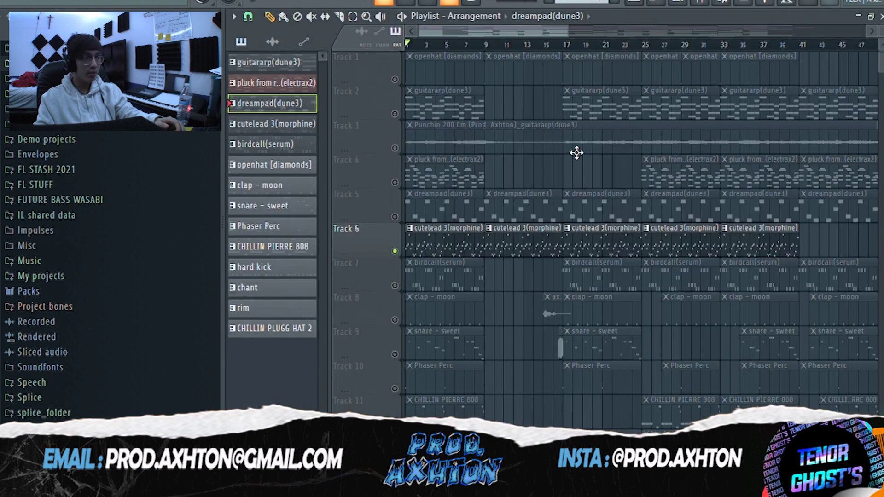
double_click(463, 256)
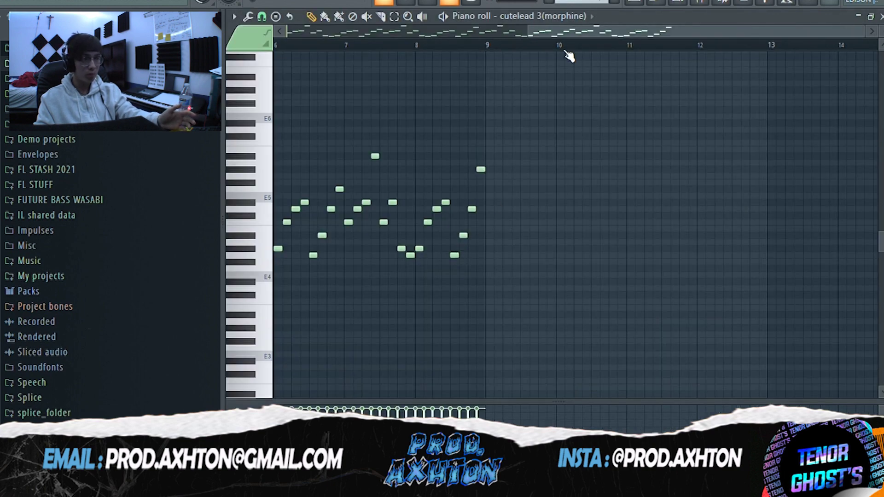
left_click_drag(584, 32, 343, 31)
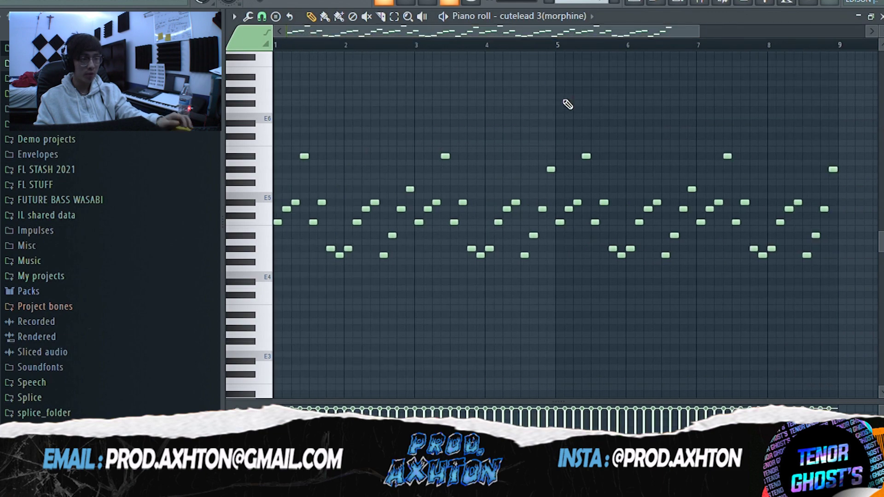
scroll(282, 190, "up", 2)
scroll(282, 190, "down", 2)
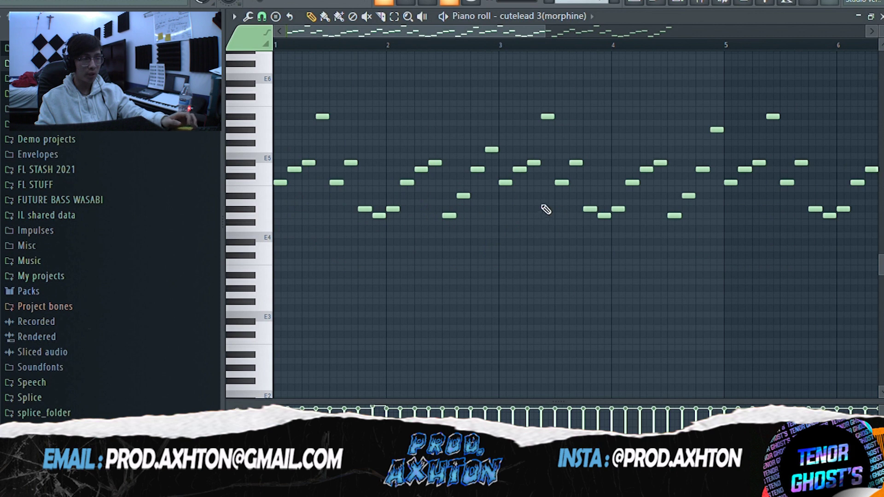
key("space")
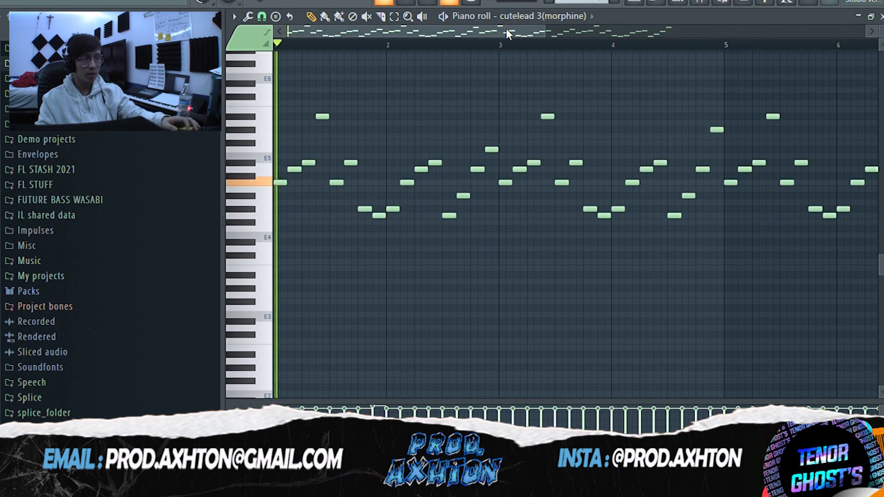
left_click_drag(553, 38, 631, 43)
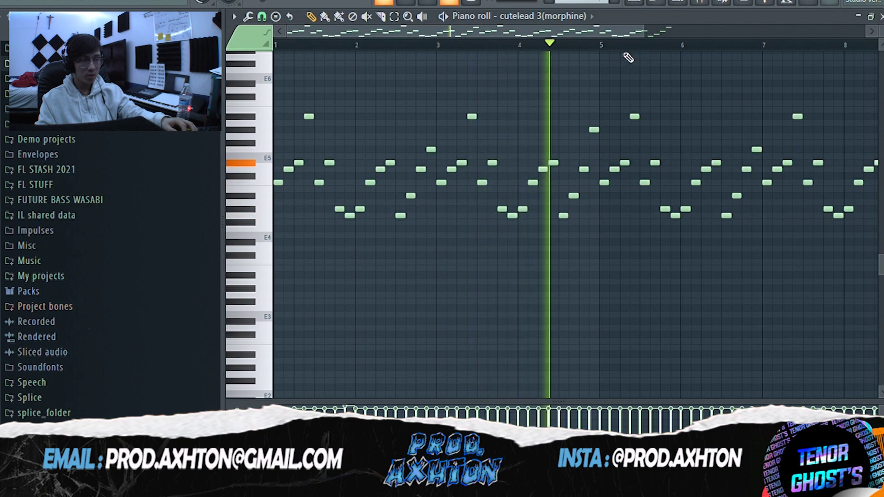
key("space")
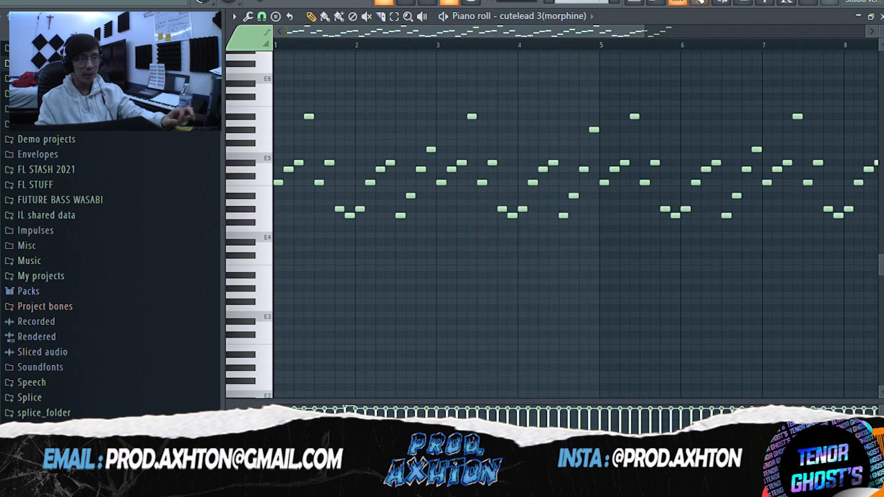
Inspect the Fruity parametric EQ 2 and Fruity Reeverb 2 settings on the cutelead 3(morphine) mixer track
left_click(715, 4)
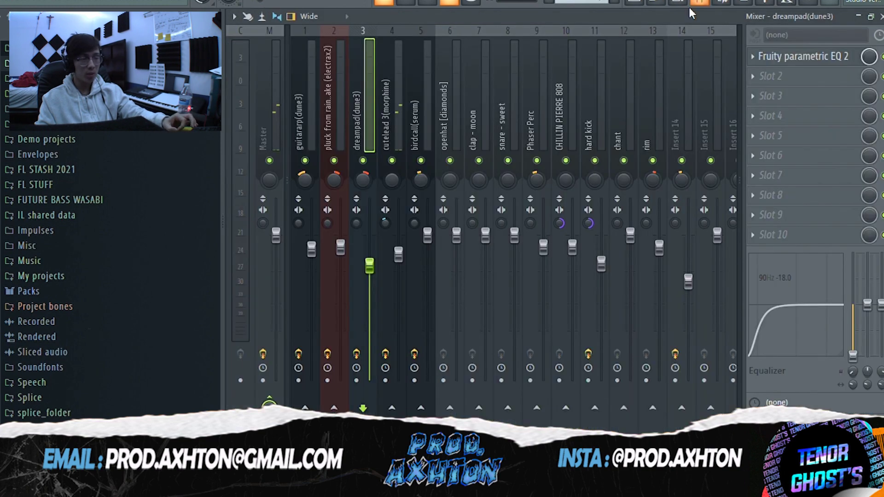
left_click(402, 134)
left_click(781, 57)
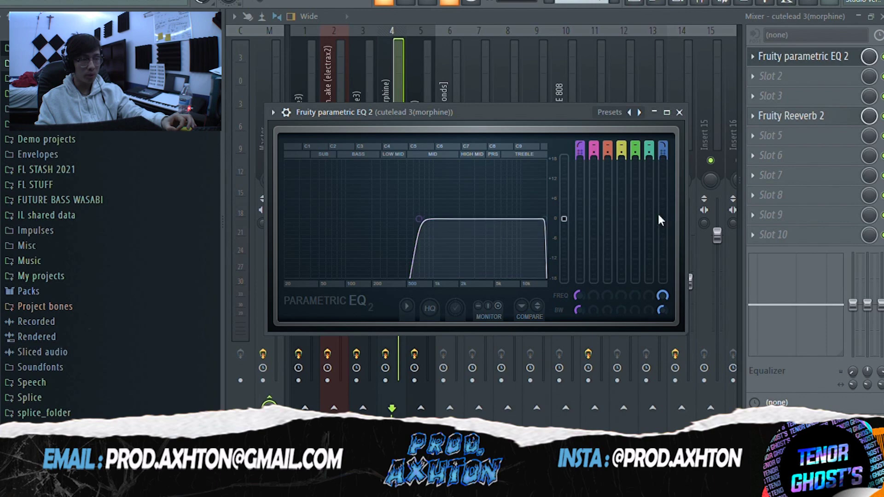
left_click(809, 116)
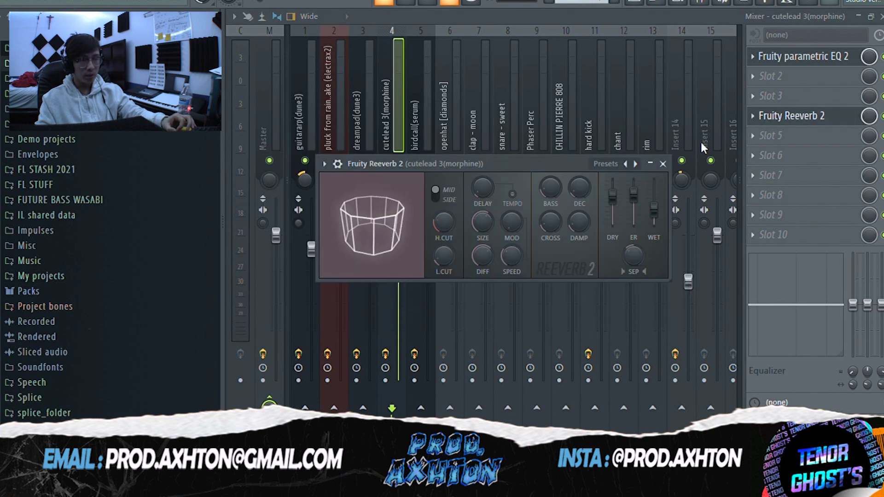
left_click_drag(566, 162, 588, 71)
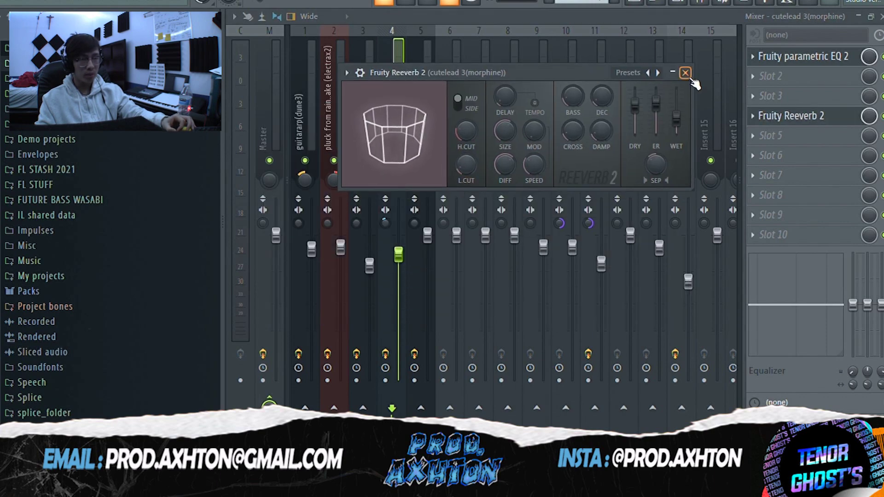
left_click(685, 74)
Open the birdcall(serum) pattern from the playlist and play it from the start in the piano roll
left_click(638, 2)
double_click(421, 306)
left_click_drag(658, 34, 680, 40)
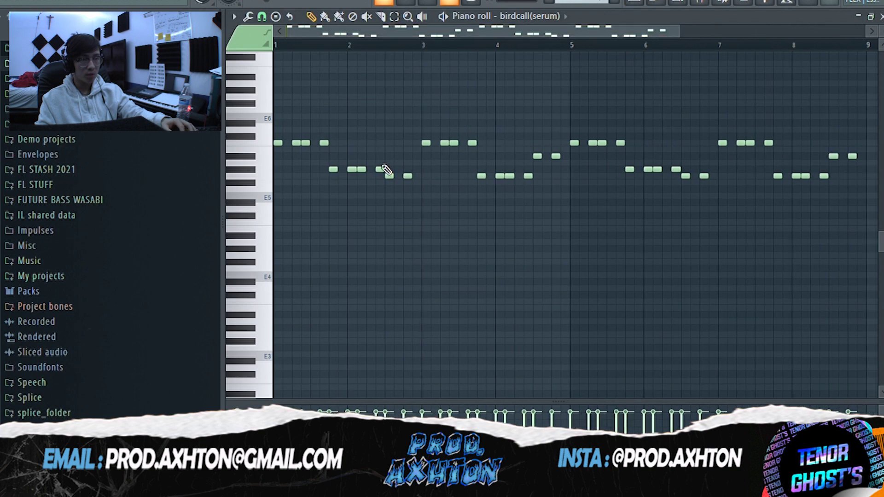
key("space")
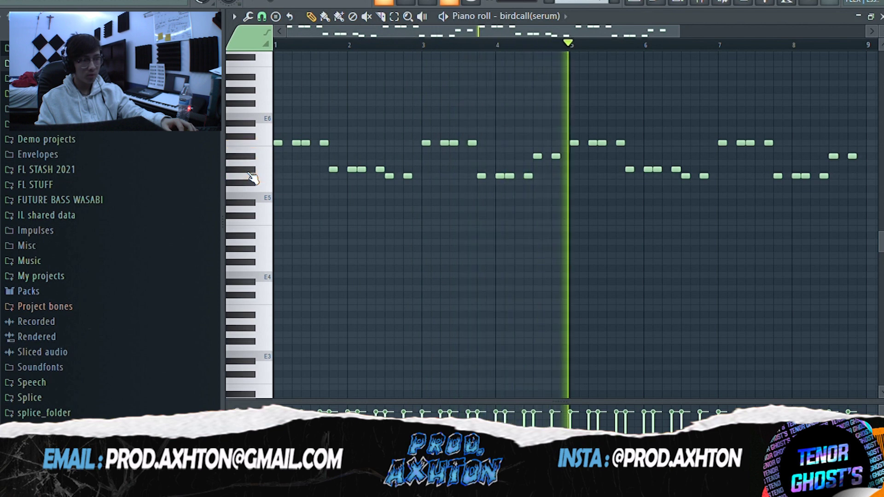
key("space")
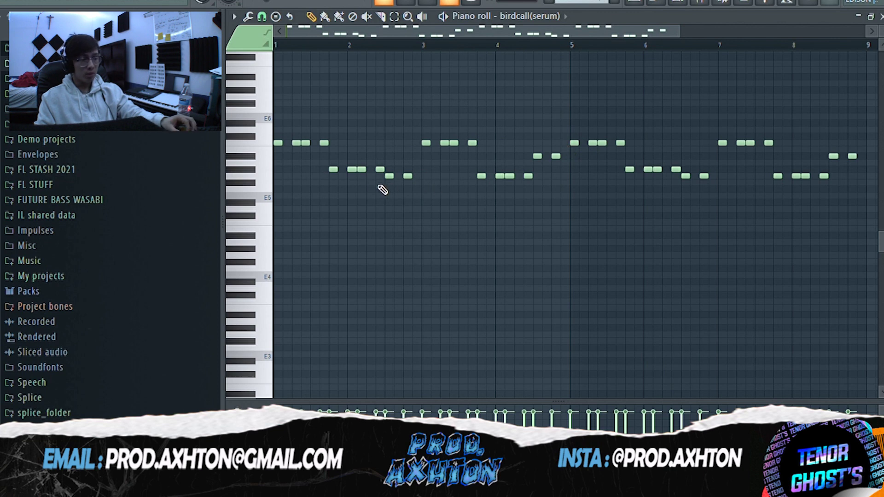
Compare the birdcall(serum) notes of bars 1–2 with those of bars 3–4, and inspect the track's Fruity parametric EQ 2 curve
left_click_drag(422, 129, 562, 198)
left_click(276, 133, "ctrl")
left_click_drag(278, 123, 419, 205)
left_click_drag(460, 171, 565, 201)
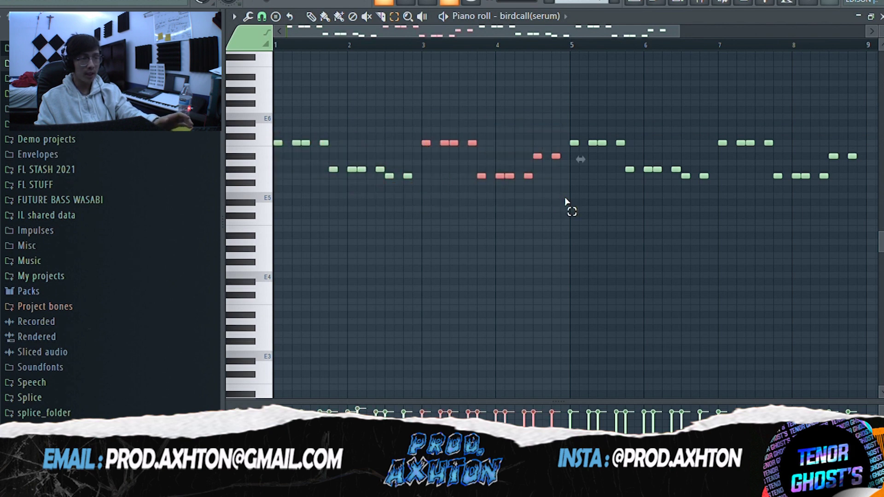
left_click(707, 2)
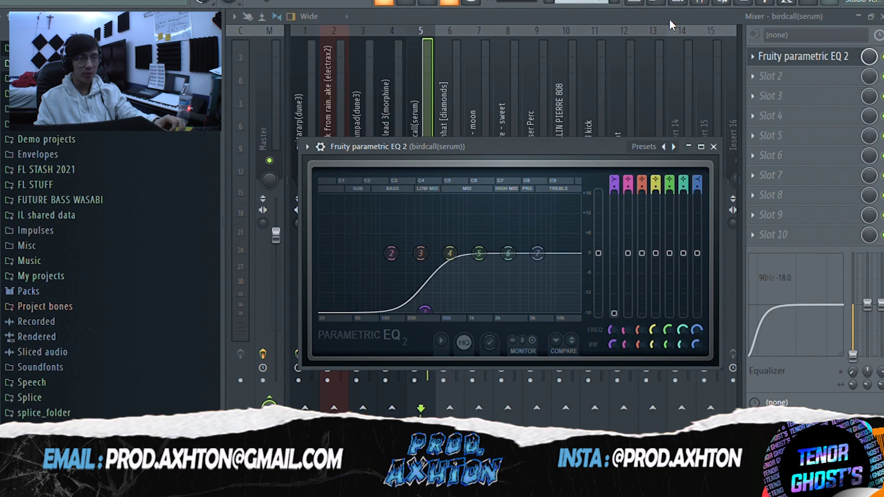
Play melody tracks 2 to 7 together in the playlist from bar 25
left_click(634, 3)
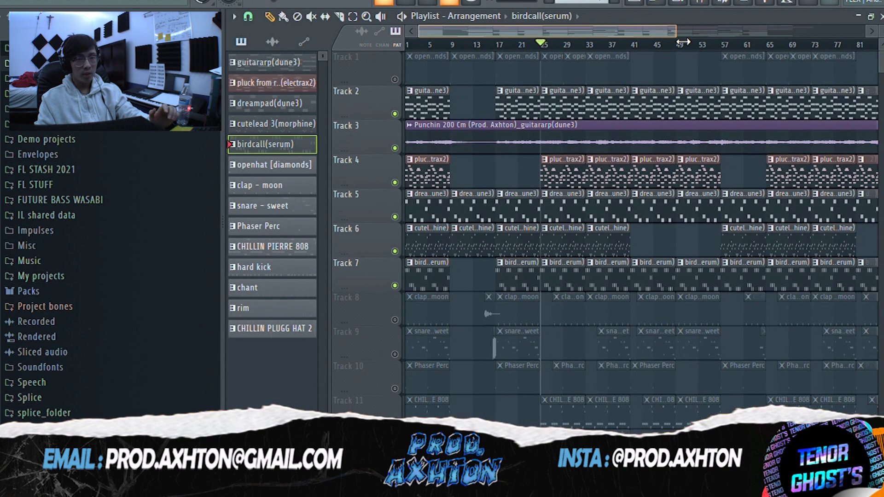
left_click_drag(682, 43, 653, 42)
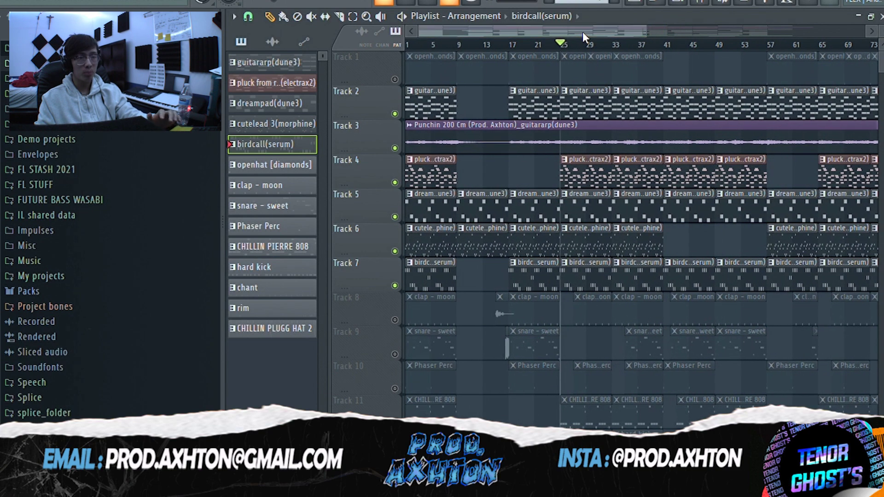
key("space")
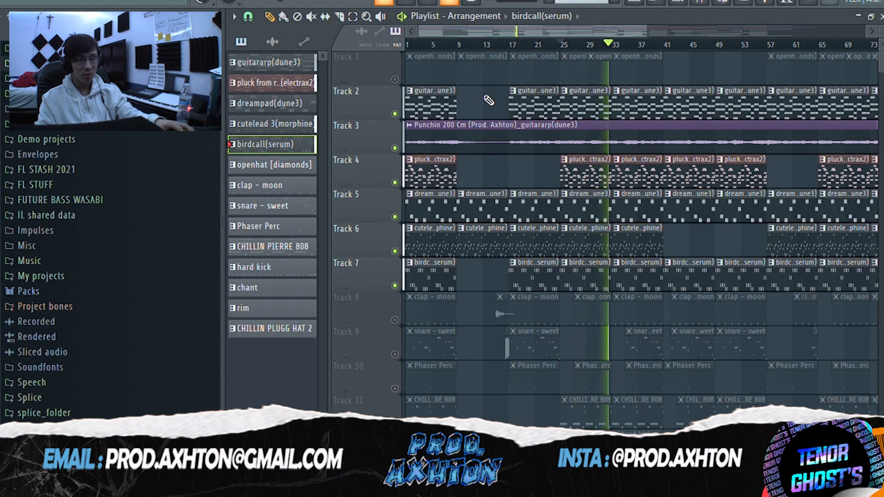
key("space")
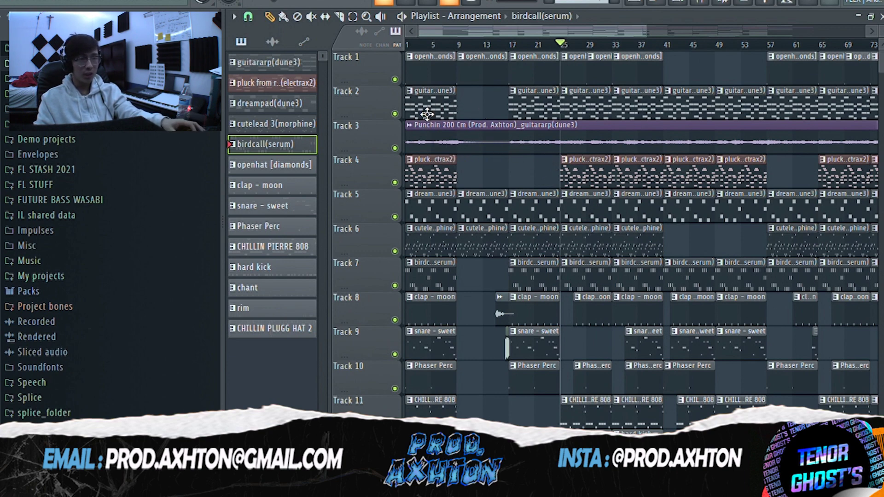
Solo the openhat [diamonds] track and play its pattern in the piano roll
left_click(415, 79)
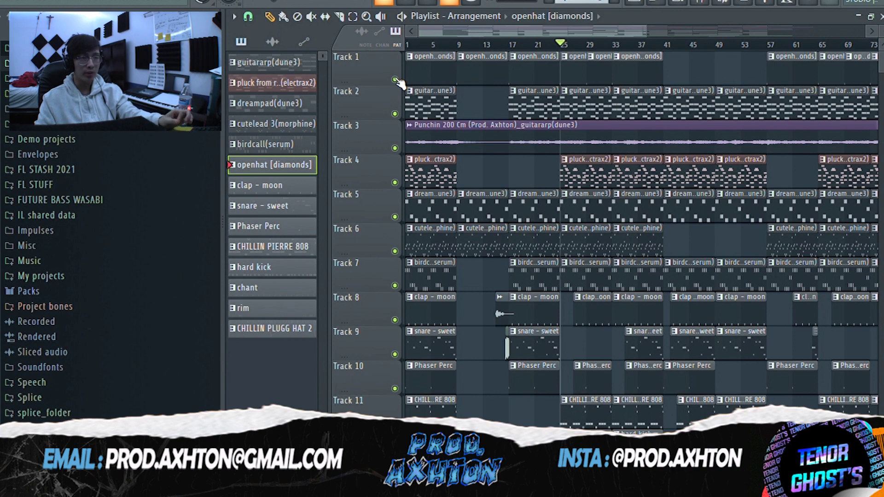
right_click(395, 79)
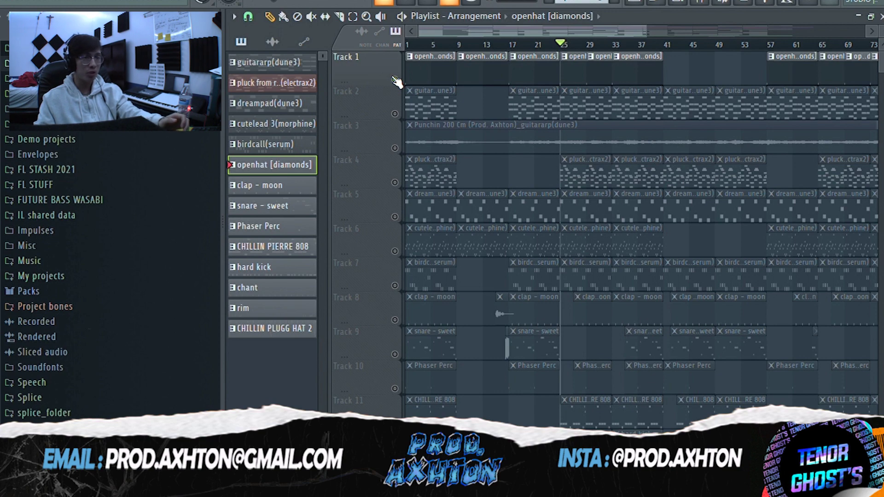
double_click(591, 83)
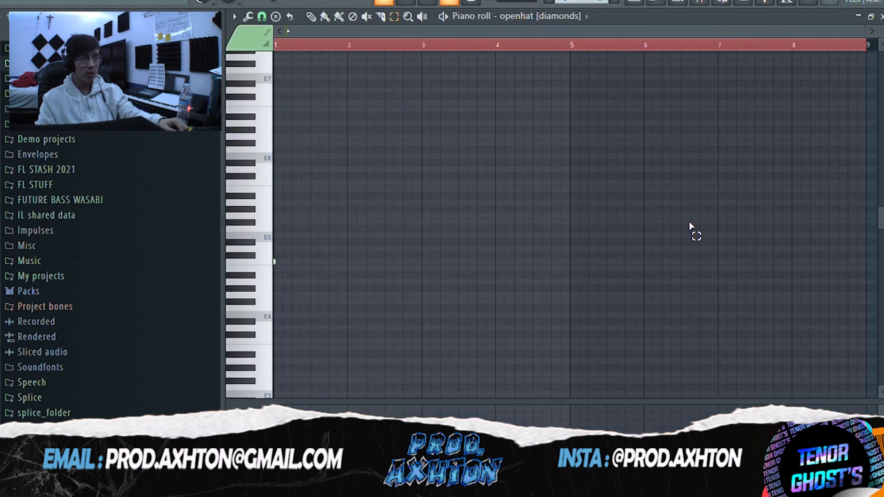
key("space")
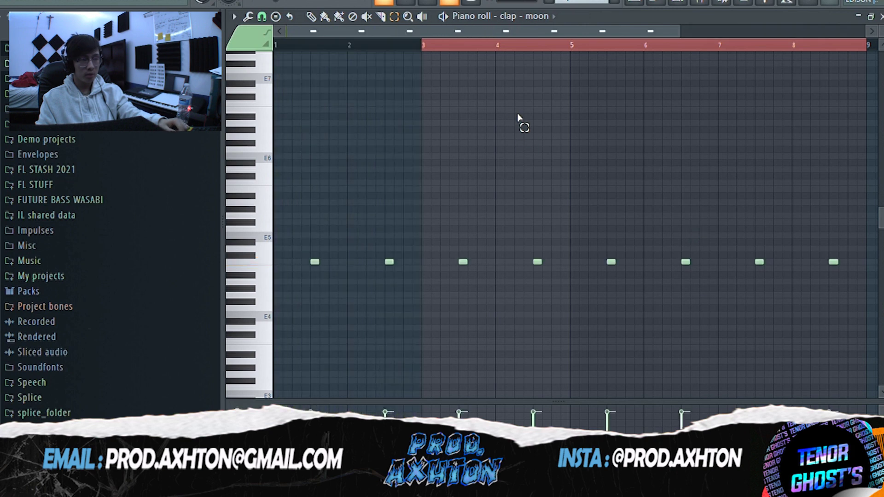
Play the clap - moon pattern in the piano roll and return to the playlist
key("space")
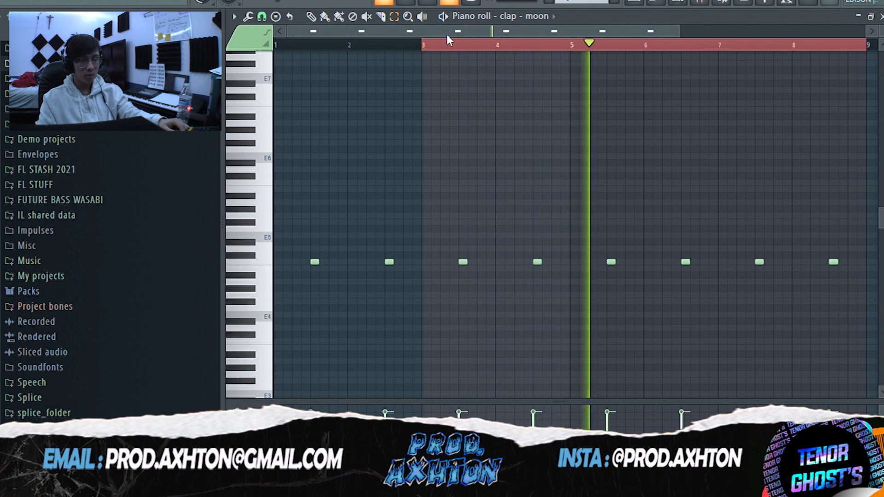
key("F5")
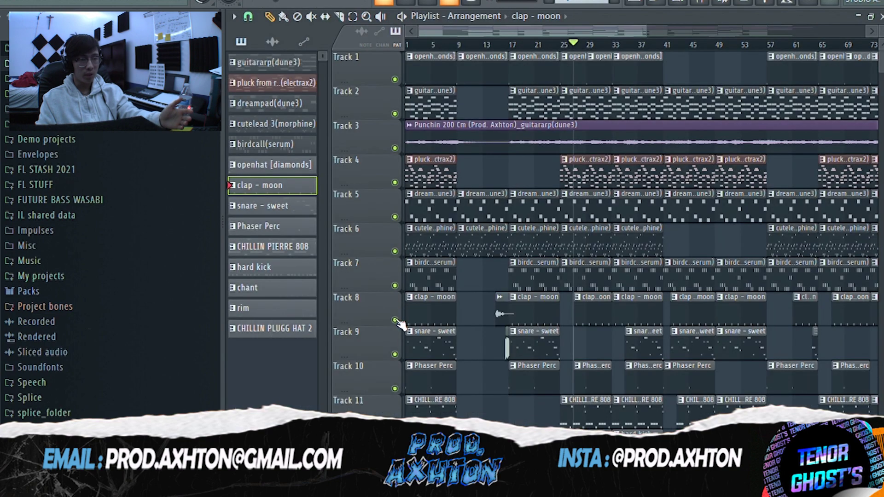
Solo the snare - sweet track and play its pattern in the piano roll
scroll(628, 223, "down", 3)
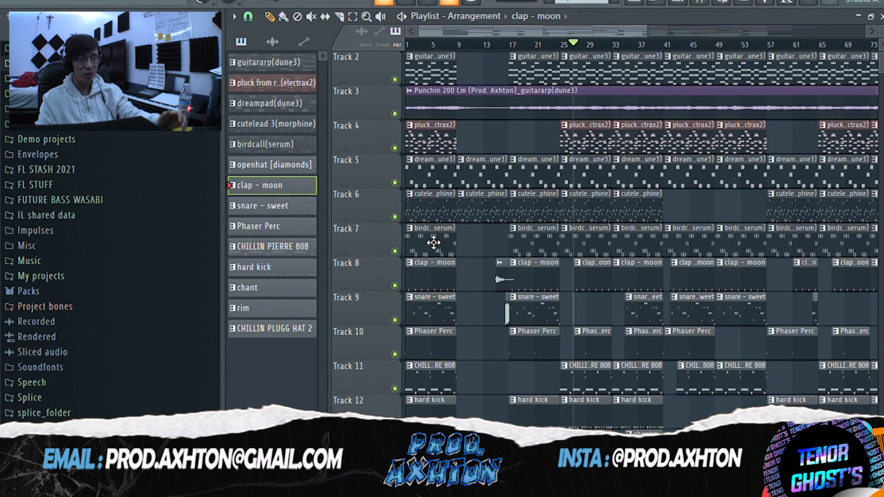
scroll(602, 191, "up", 1)
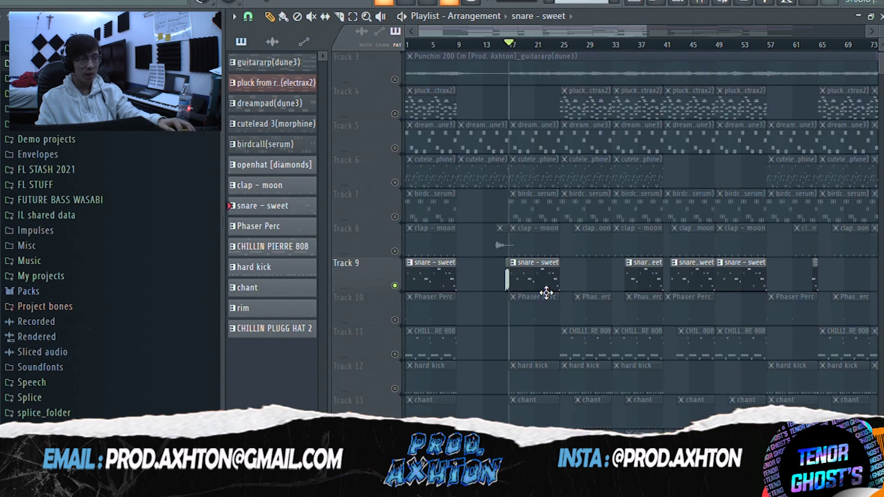
double_click(545, 291)
key("space")
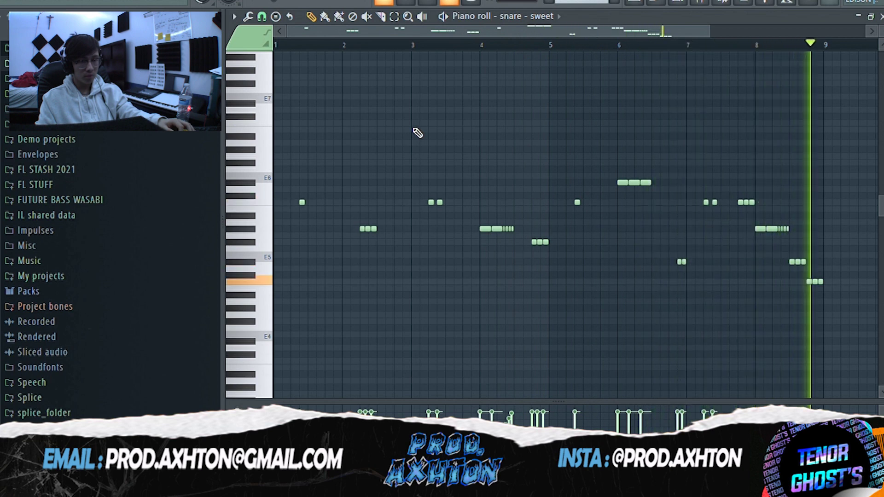
key("space")
Highlight the three-note snare group in bar 2 and the two-note group in bar 3 to examine their placement
scroll(479, 97, "up", 4)
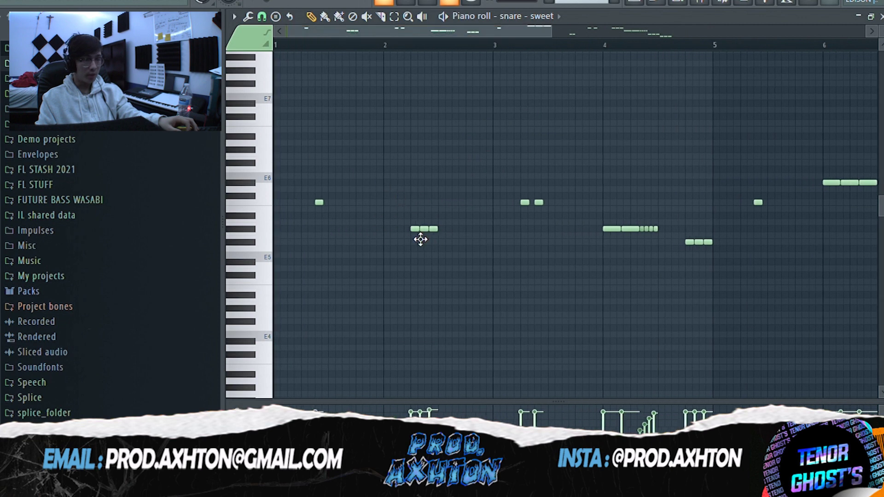
scroll(405, 188, "up", 4)
left_click_drag(404, 187, 528, 263)
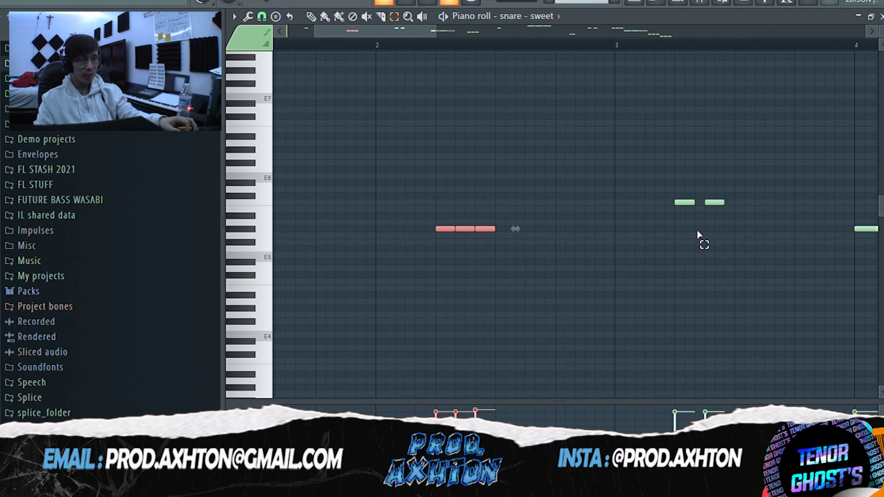
left_click_drag(666, 187, 739, 217)
left_click_drag(400, 29, 438, 41)
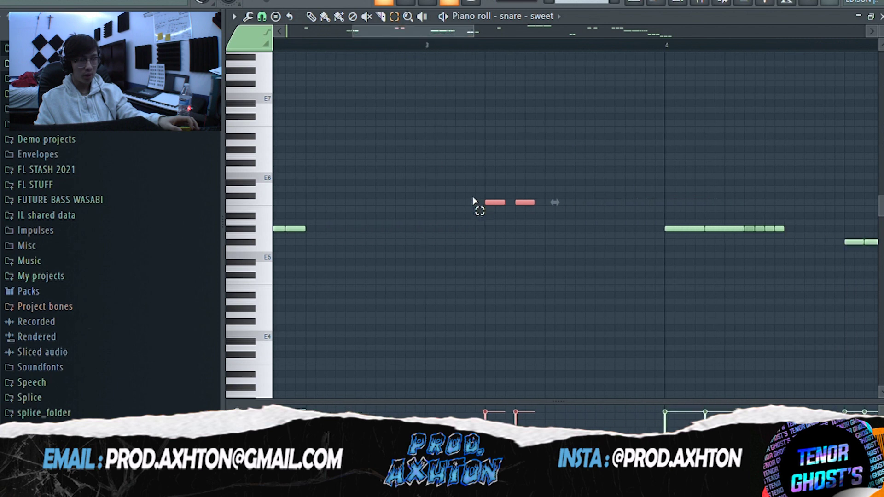
left_click_drag(455, 185, 581, 225)
Enlarge the velocity lane and select the rising velocities of the bar 4 snare roll to examine them
scroll(729, 252, "down", 2)
left_click_drag(718, 400, 715, 148)
left_click_drag(754, 295, 646, 382)
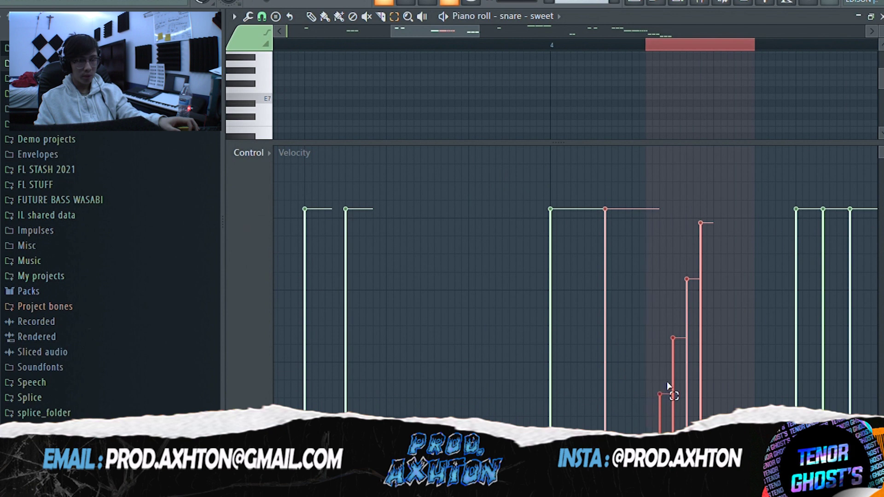
left_click_drag(599, 149, 596, 258)
scroll(531, 157, "down", 3)
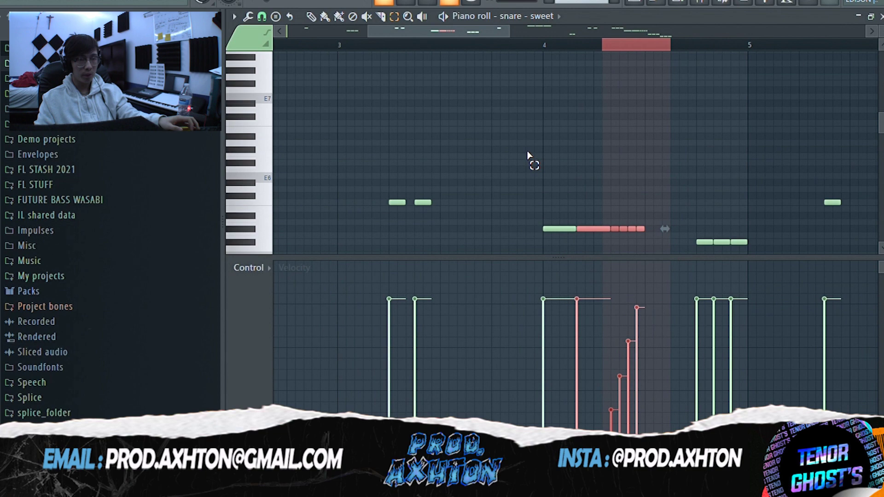
scroll(529, 154, "down", 2)
left_click(580, 48)
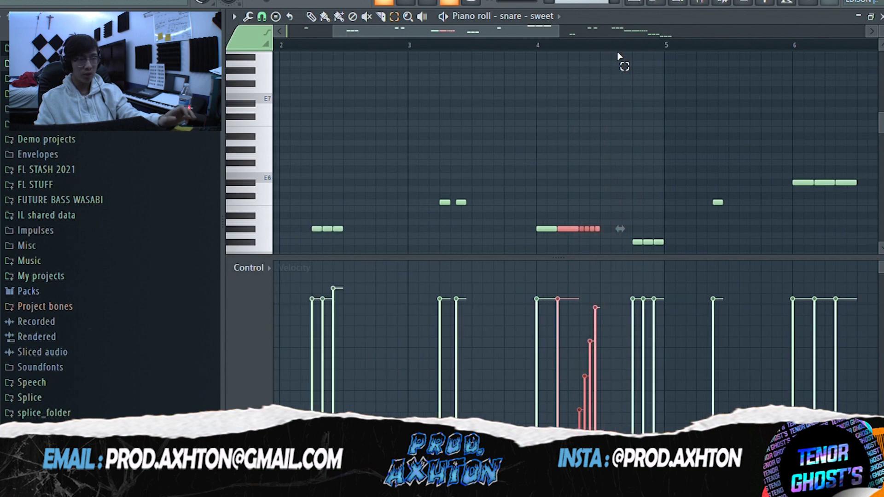
Highlight the snare roll and descending note groups in bar 8 of the snare - sweet pattern and play that ending
left_click(574, 116)
left_click_drag(526, 33, 577, 33)
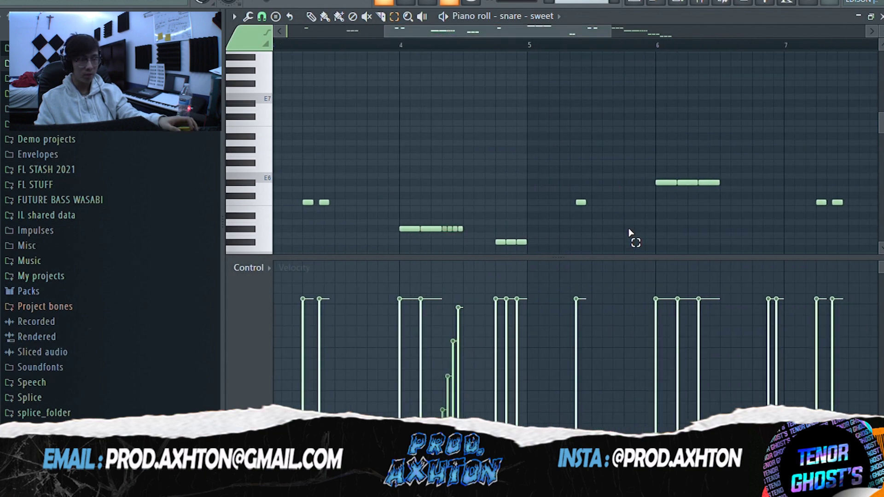
left_click_drag(637, 263, 639, 321)
left_click_drag(556, 34, 659, 60)
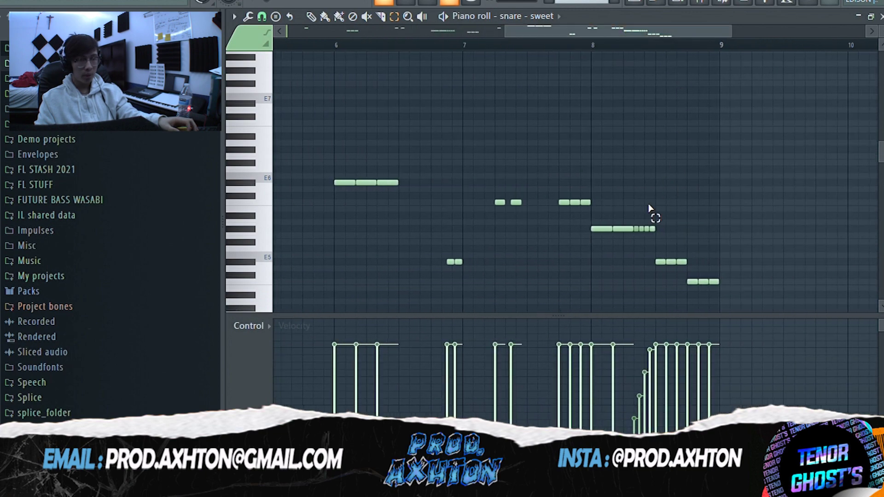
left_click_drag(569, 218, 753, 323)
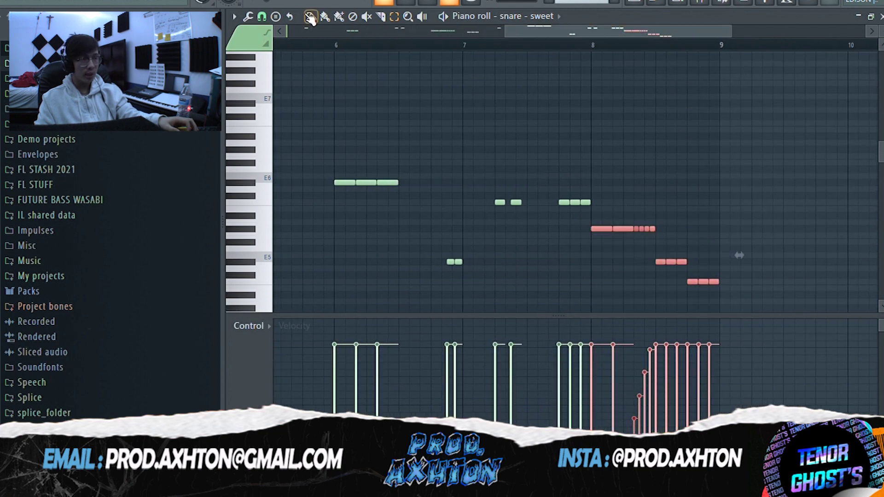
scroll(601, 92, "down", 3)
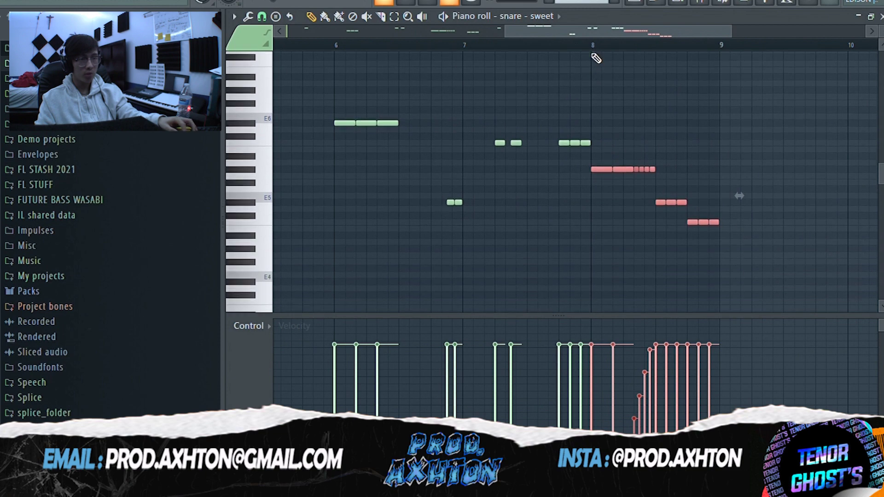
key("space")
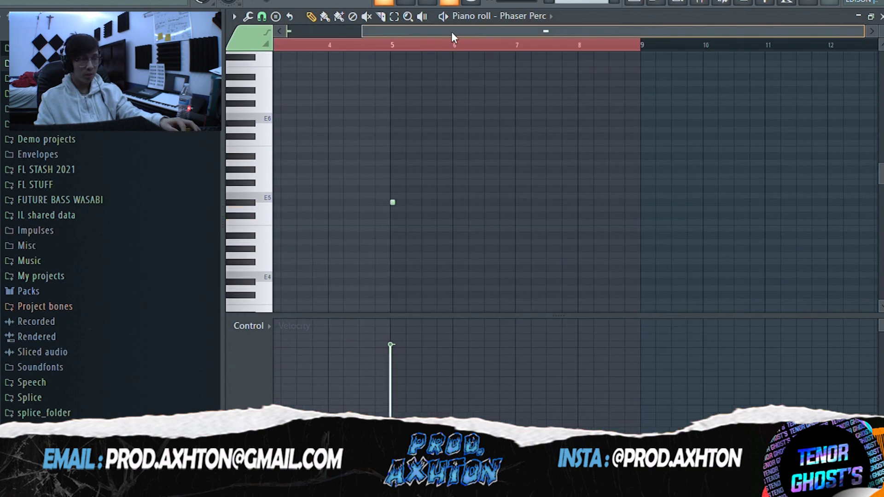
Play the Phaser Perc pattern and the CHILLIN PIERRE 808 pattern in the piano roll
left_click_drag(453, 33, 273, 55)
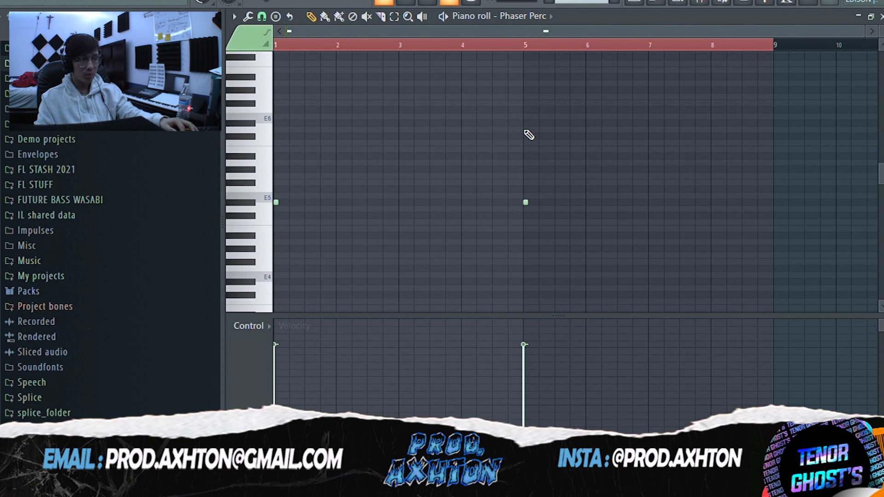
key("space")
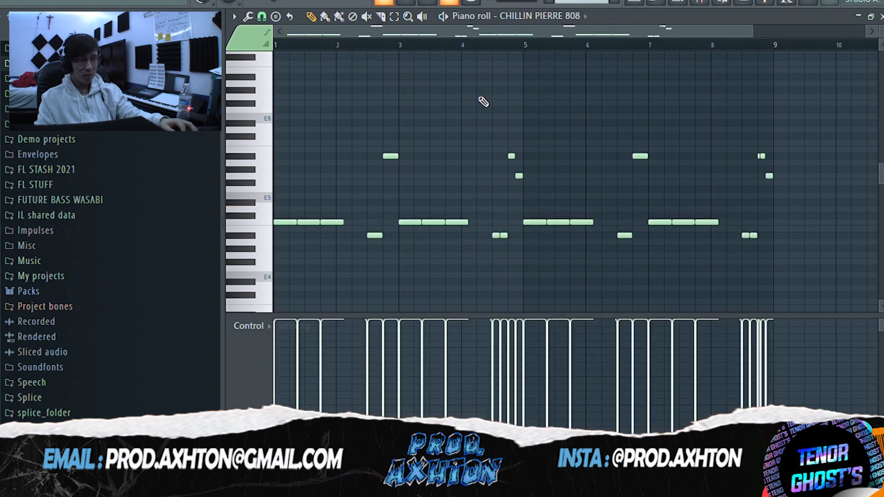
key("space")
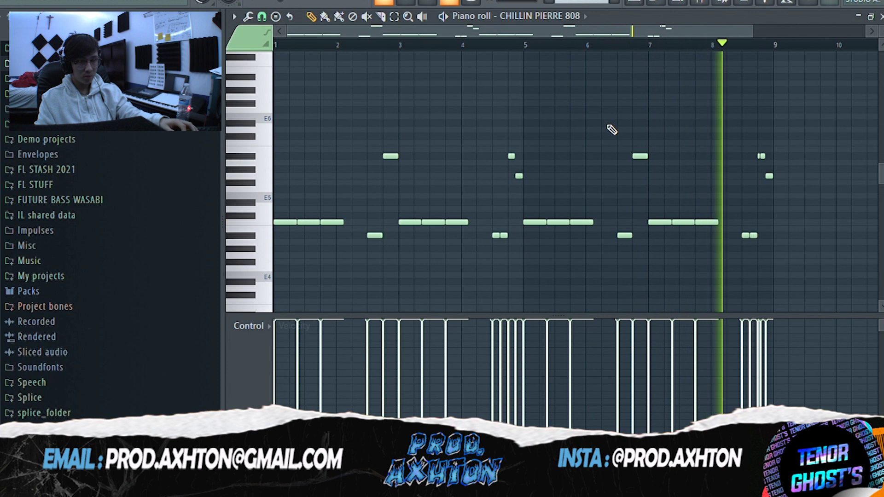
key("space")
Enlarge the 808 pattern's note area and highlight its opening low notes in bars 1 and 2 to examine them
left_click_drag(463, 317, 449, 364)
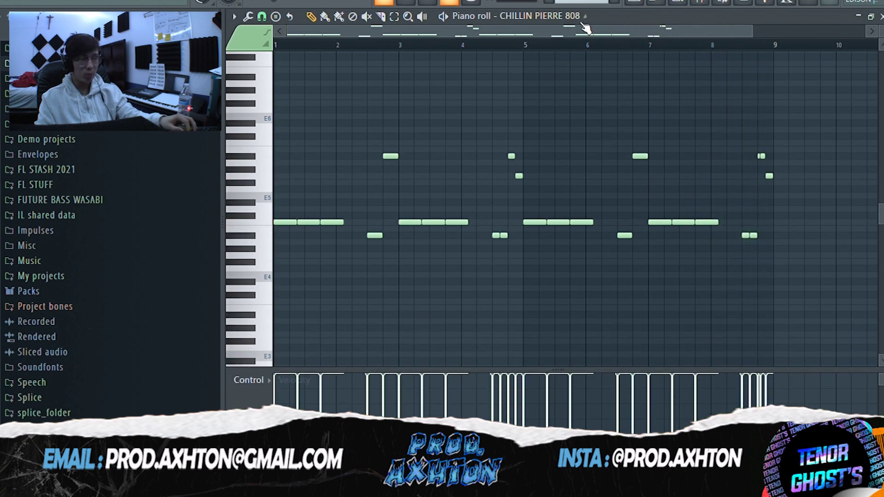
left_click_drag(753, 31, 680, 48)
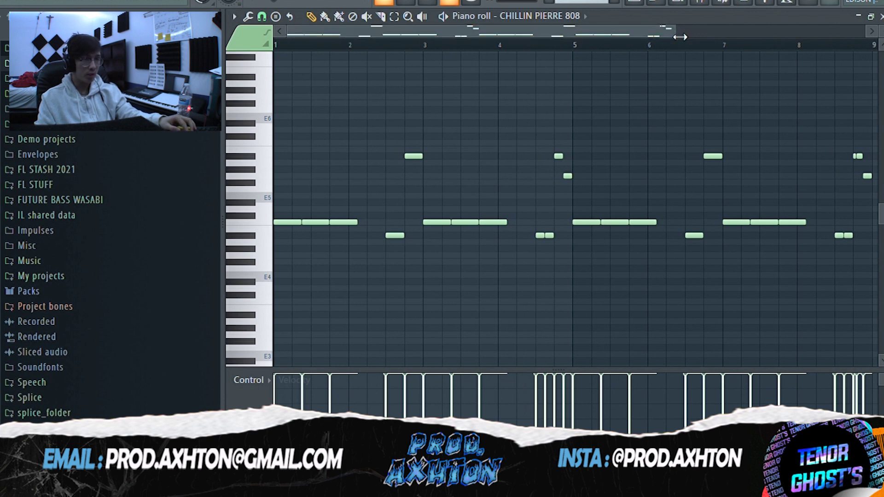
left_click_drag(679, 37, 685, 37)
left_click(394, 16)
left_click_drag(312, 106, 375, 227)
left_click_drag(289, 206, 397, 245)
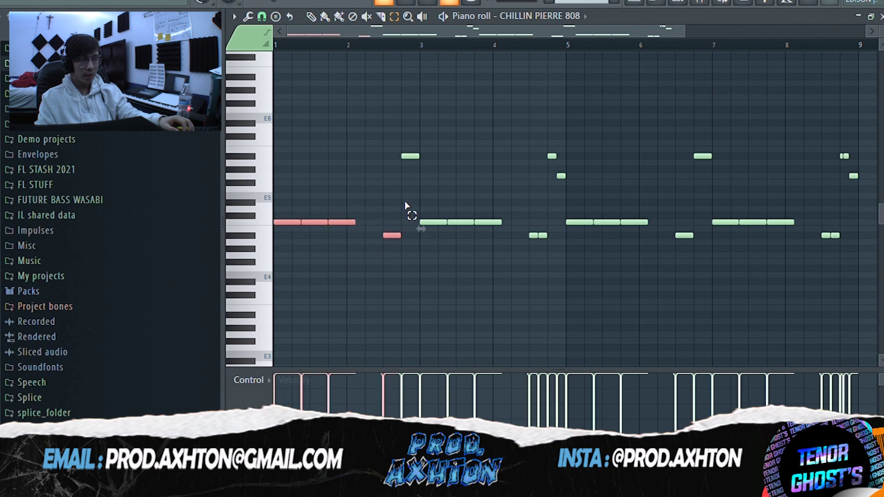
left_click(402, 224)
Highlight the high 808 note in bar 2, the low notes of bars 3 and 4, and the two high notes ending bar 4
left_click_drag(436, 154, 401, 186)
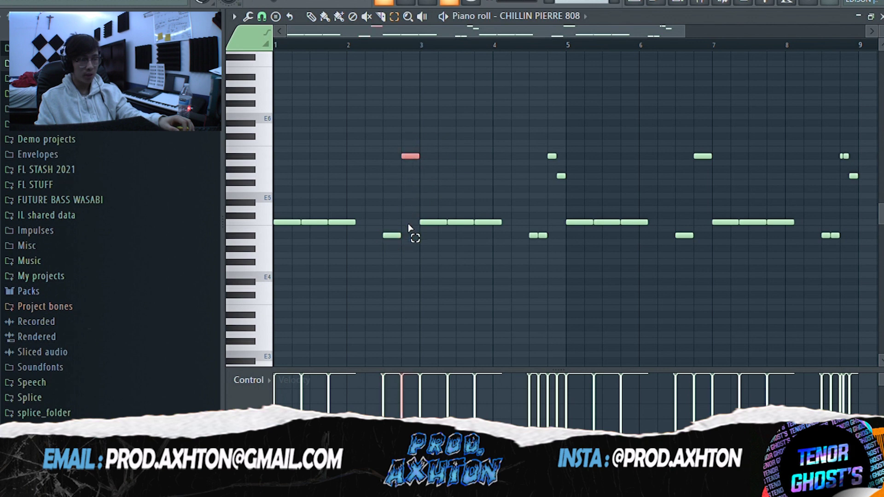
left_click_drag(417, 207, 554, 250)
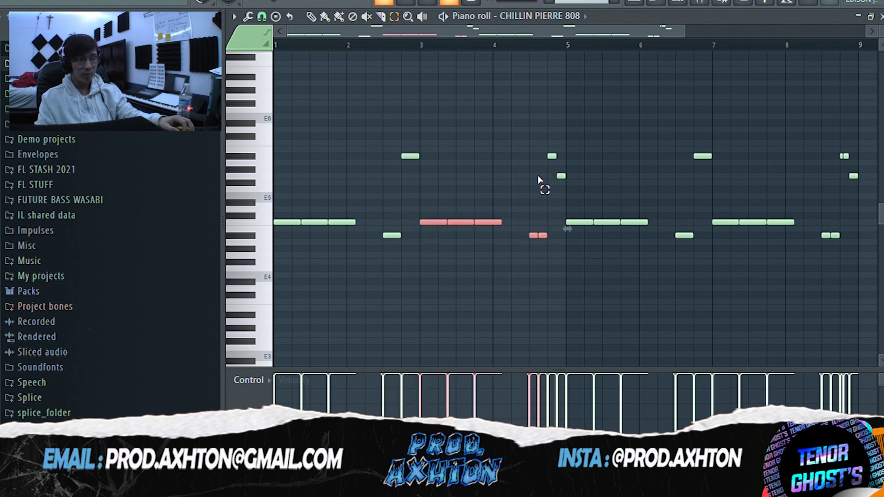
left_click(546, 184)
left_click_drag(533, 115, 590, 182)
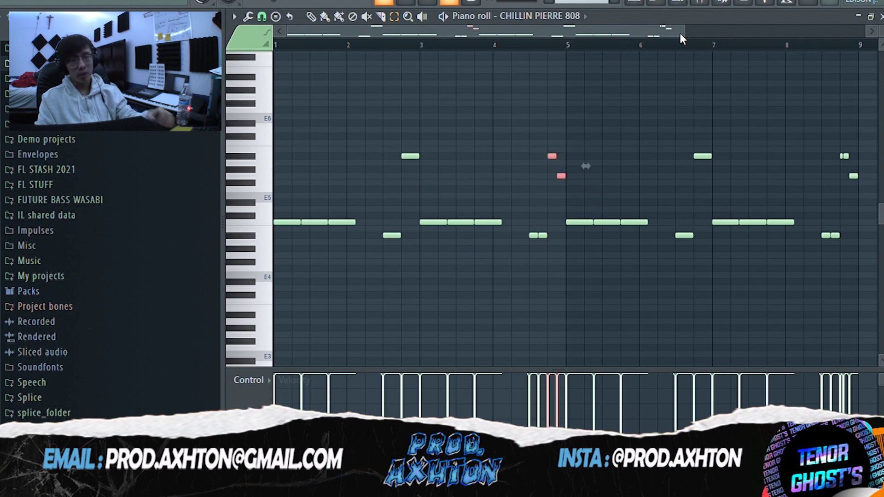
Play the end of the 808 pattern from late bar 7 to hear its closing notes in bar 8
left_click_drag(683, 33, 723, 43)
left_click_drag(723, 43, 741, 43)
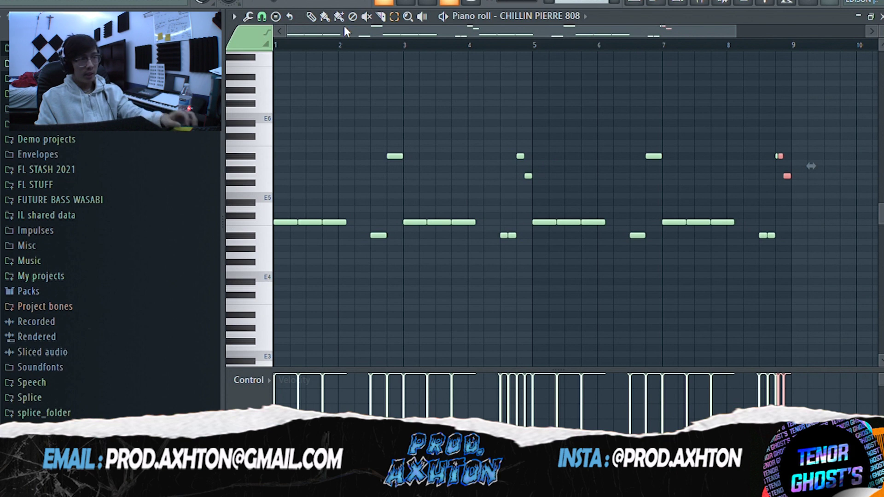
left_click(311, 16)
left_click(713, 51)
key("space")
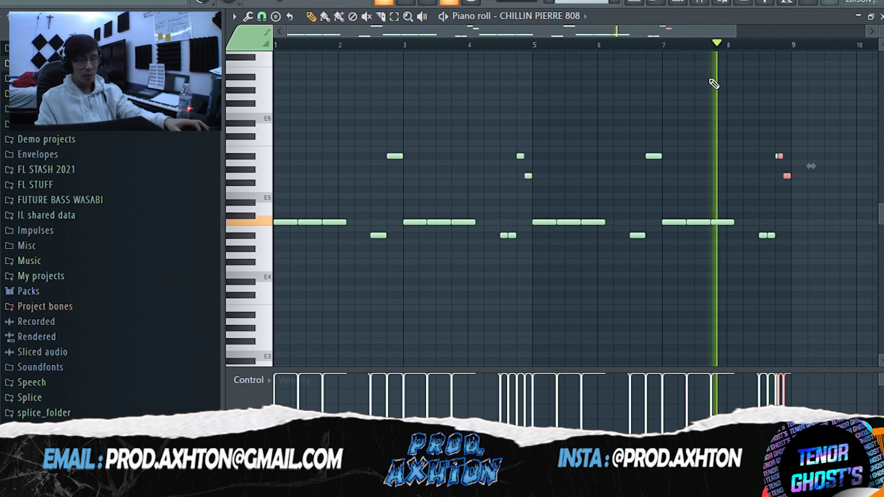
key("space")
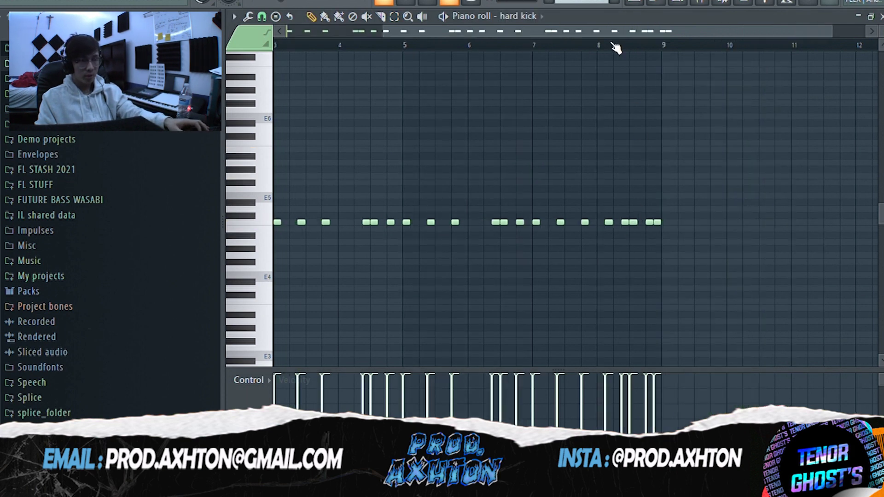
Play the hard kick pattern from its beginning in the piano roll
left_click_drag(614, 33, 357, 45)
key("space")
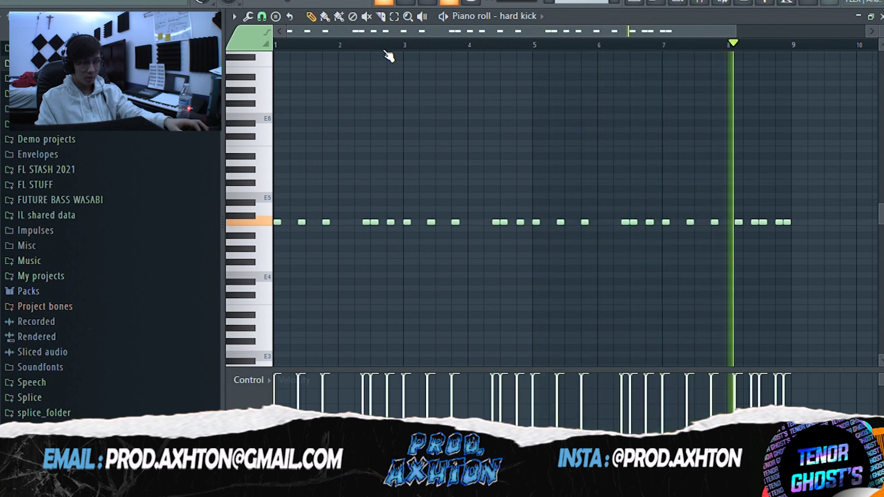
key("space")
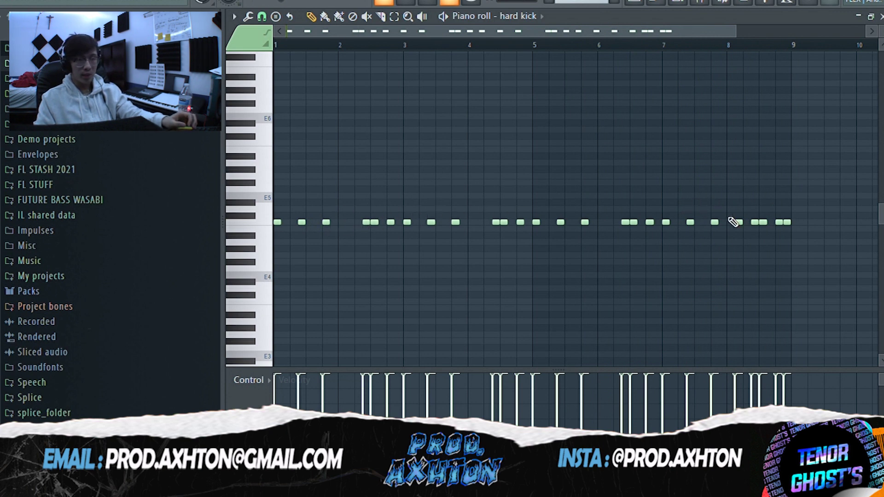
Open the chant pattern in the piano roll and play it
key("Escape")
double_click(540, 246)
scroll(619, 31, "left", 3)
key("space")
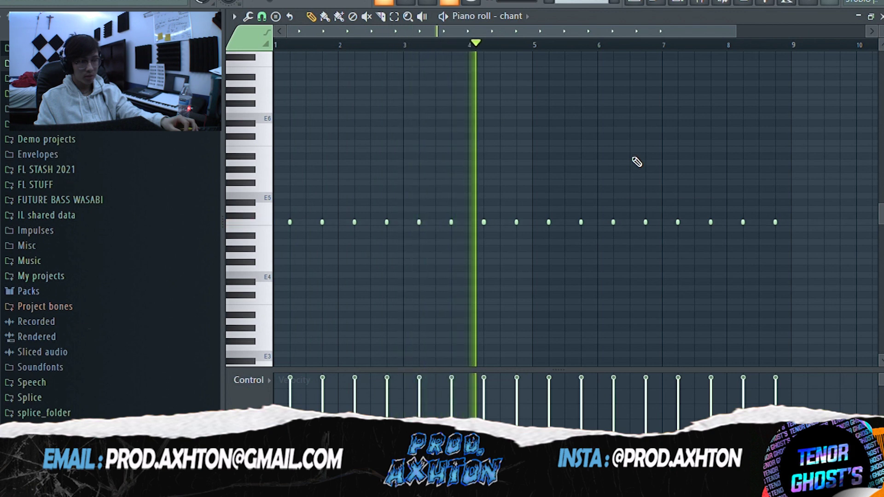
key("space")
Show the rim pattern from bar 1 in the piano roll and play it
left_click_drag(736, 31, 682, 54)
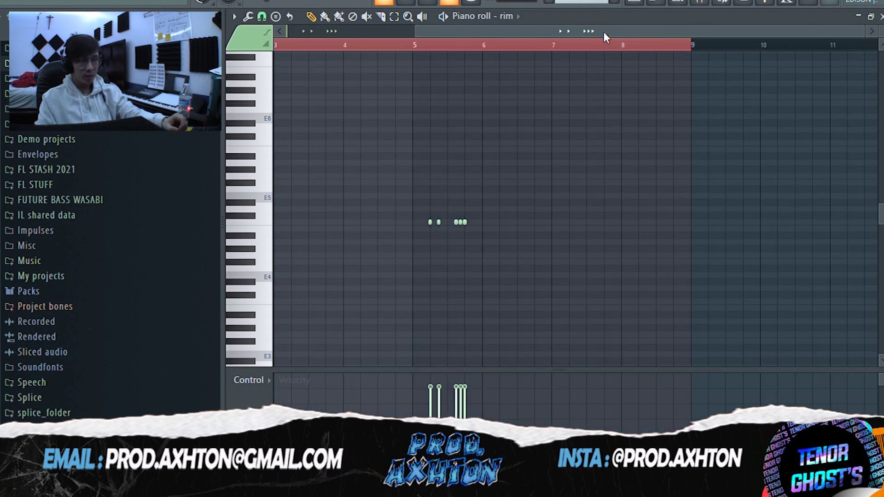
left_click_drag(603, 33, 437, 39)
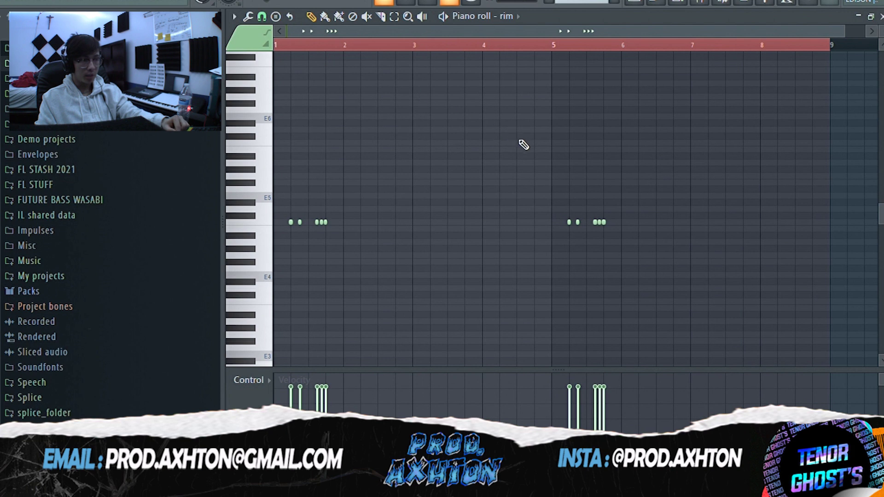
key("space")
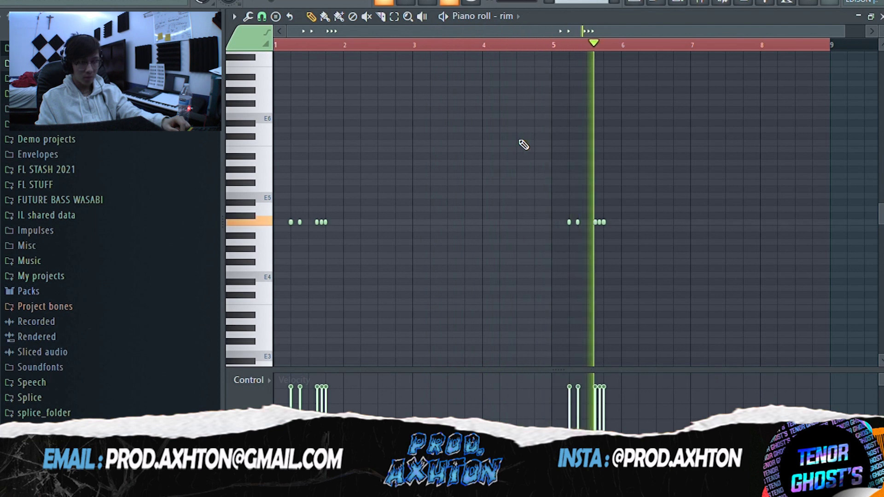
key("space")
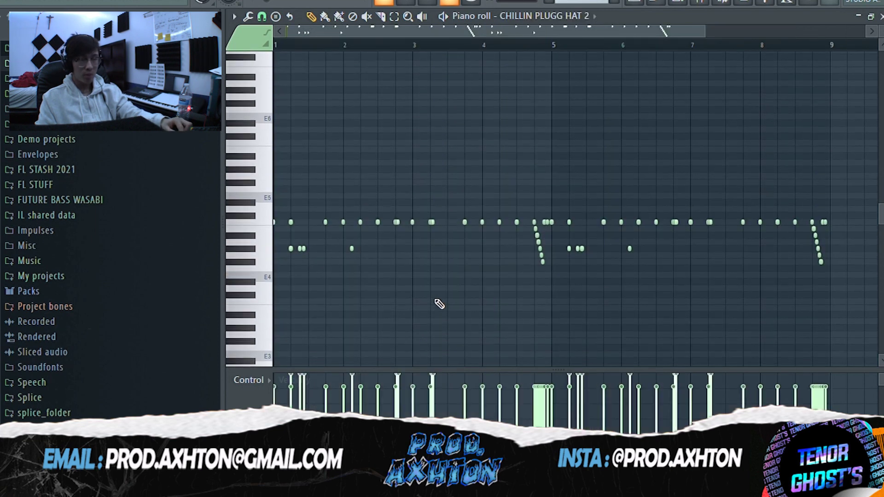
Play the CHILLIN PLUGG HAT 2 pattern and open the Effectrix effect on mixer Insert 14 to examine its settings
key("space")
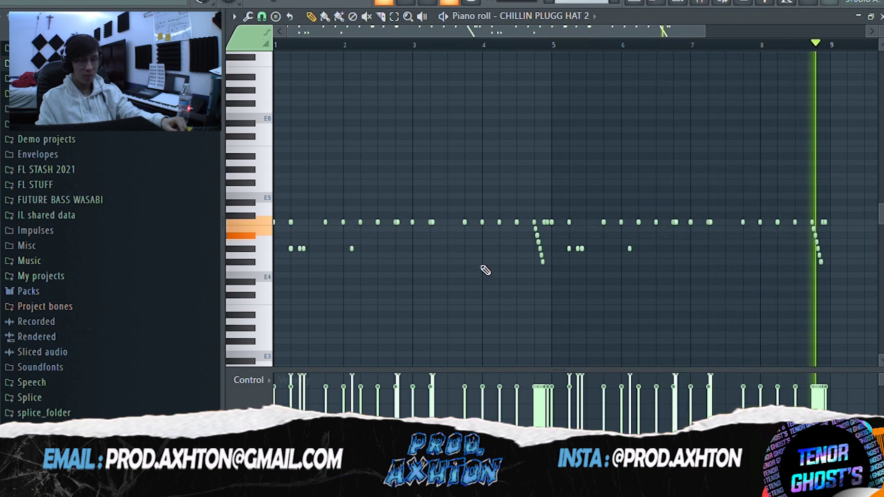
key("space")
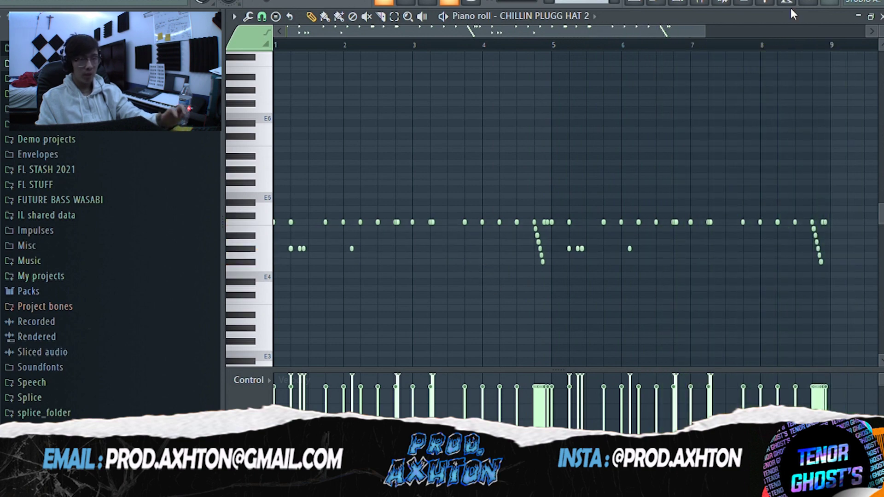
left_click(699, 3)
left_click(672, 109)
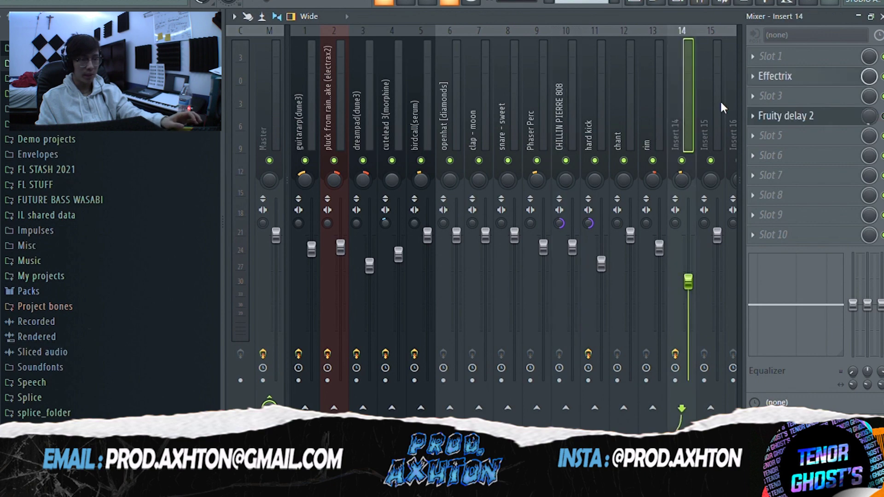
left_click(812, 76)
left_click_drag(610, 34, 557, 25)
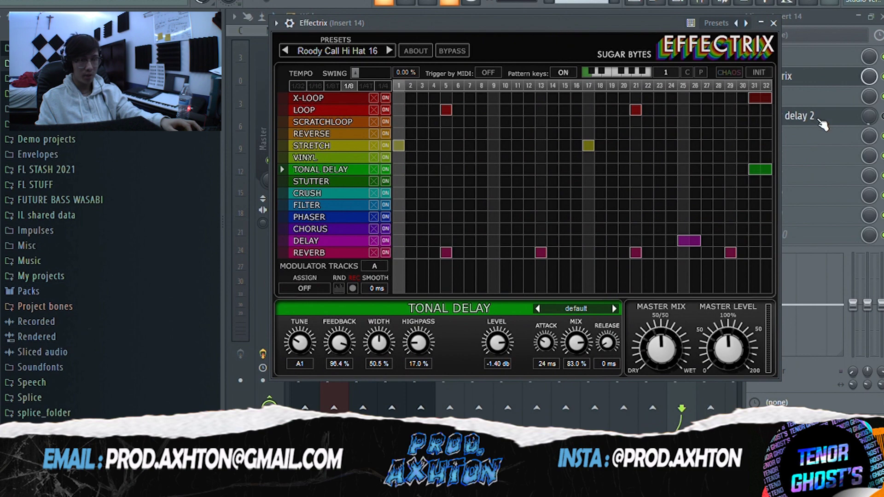
Return to the playlist and play the drum tracks together from bar 25
key("F5")
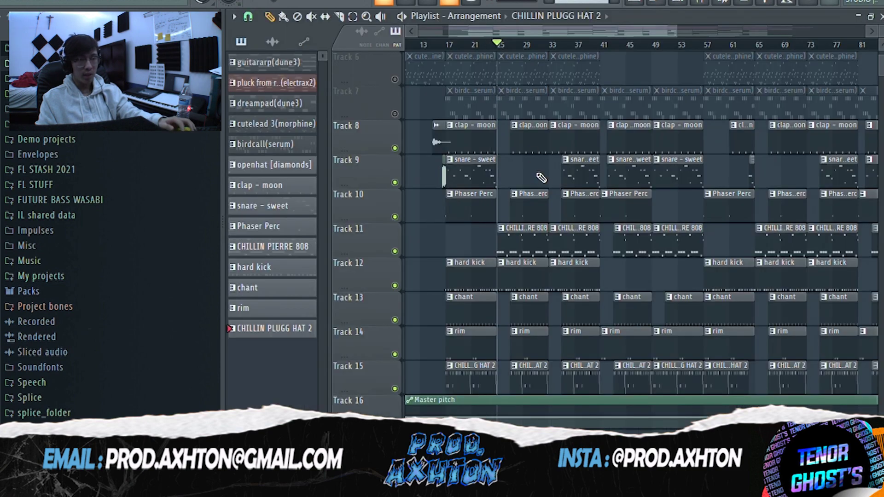
key("space")
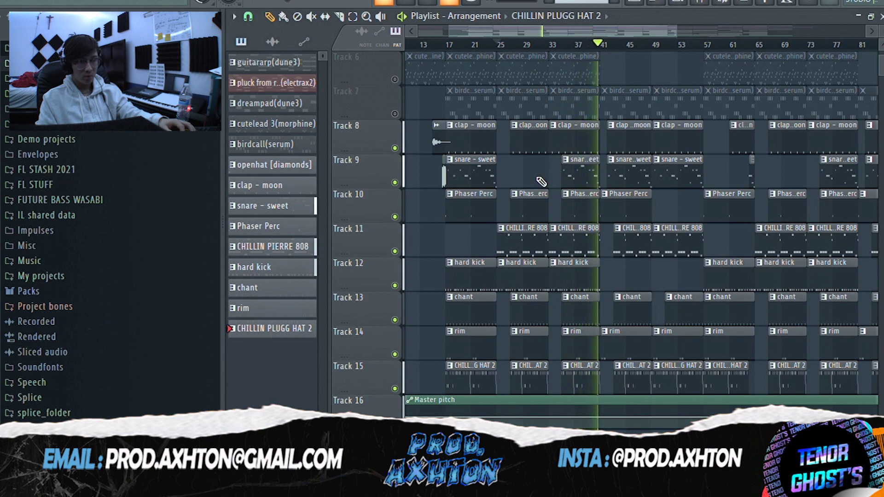
key("space")
Examine the gap left in the drum tracks just after bar 25 of the arrangement
left_click_drag(677, 32, 690, 38)
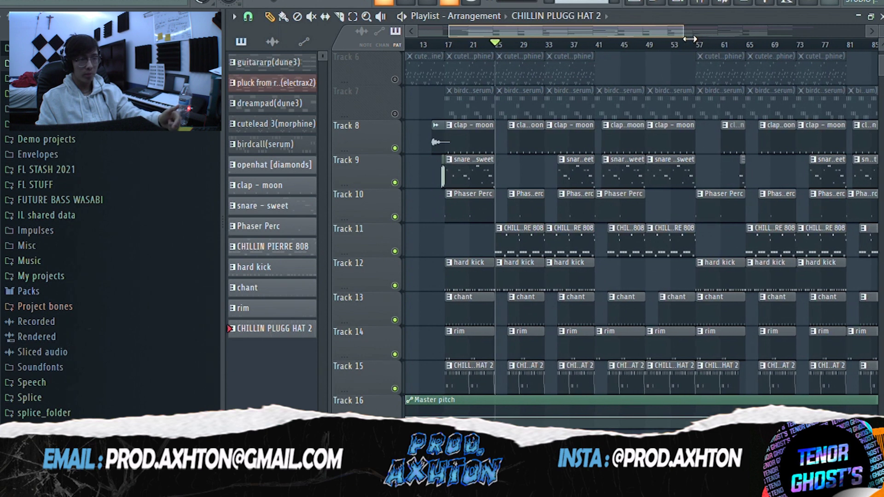
left_click_drag(502, 147, 504, 216)
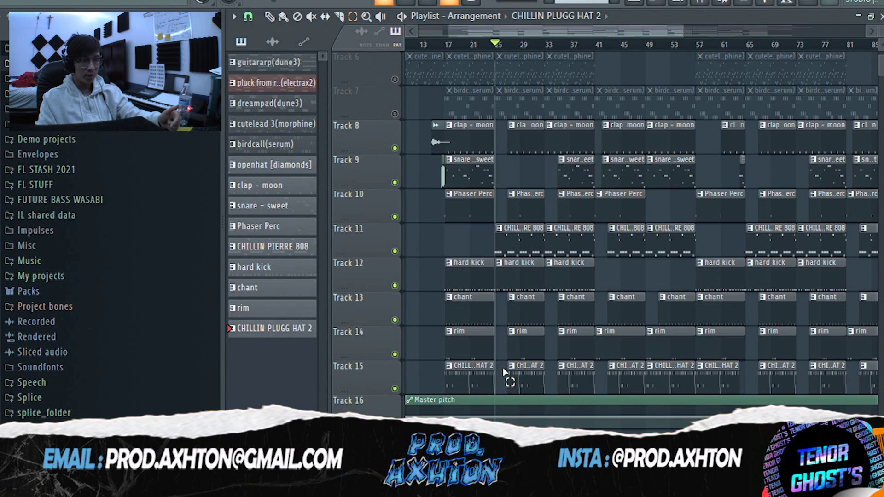
scroll(601, 331, "right", 2)
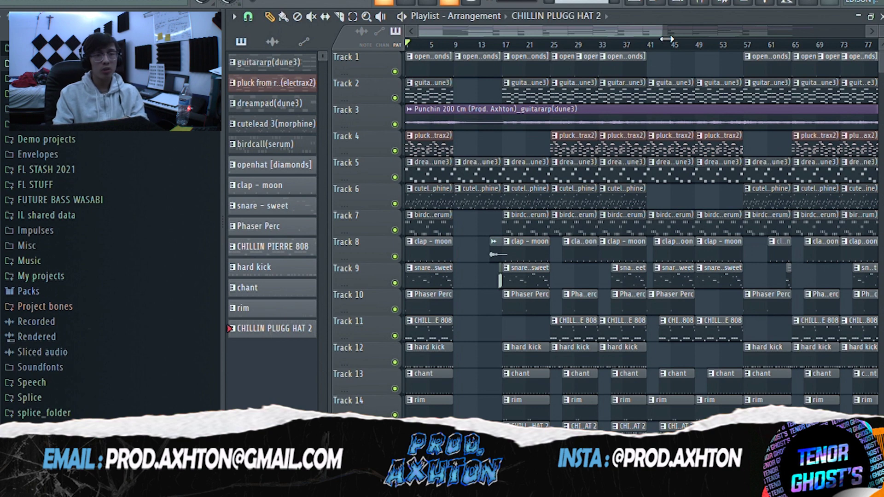
left_click_drag(666, 39, 670, 40)
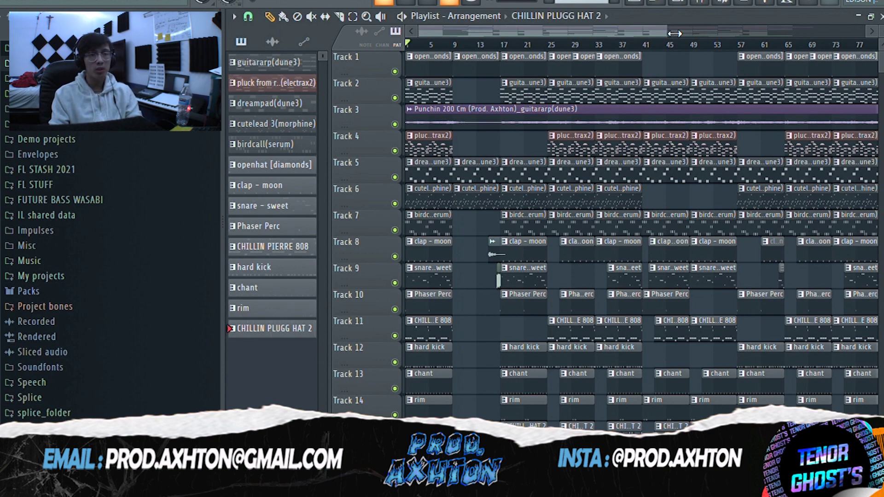
left_click_drag(674, 33, 705, 34)
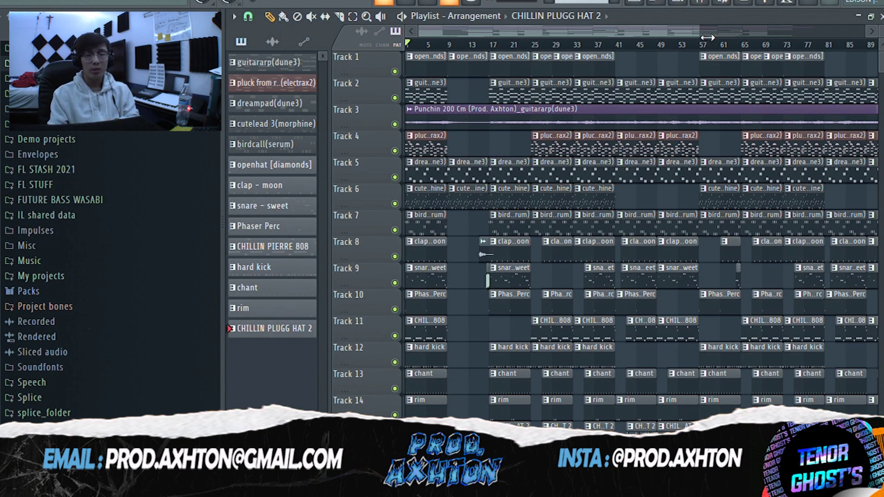
left_click_drag(702, 35, 725, 37)
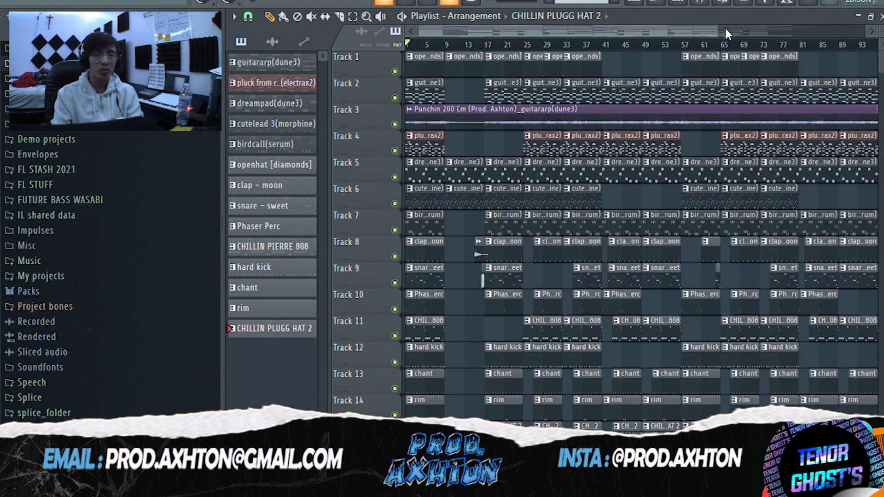
left_click_drag(722, 35, 690, 34)
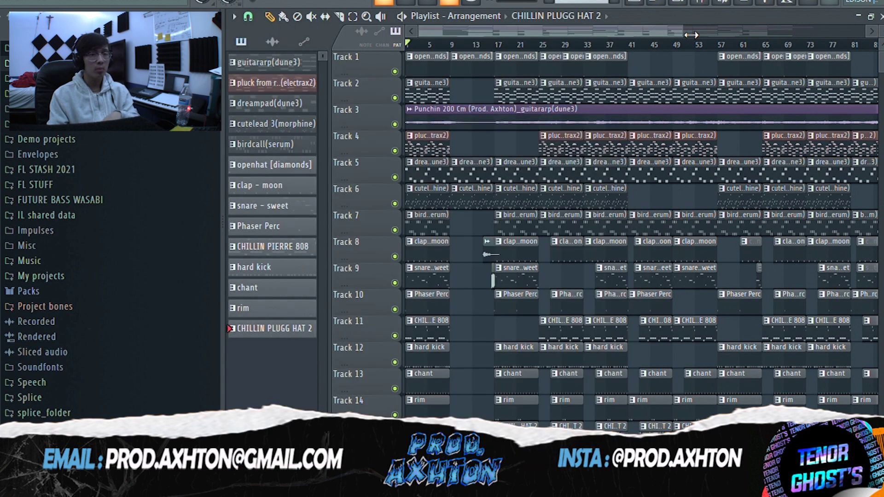
left_click_drag(690, 34, 723, 41)
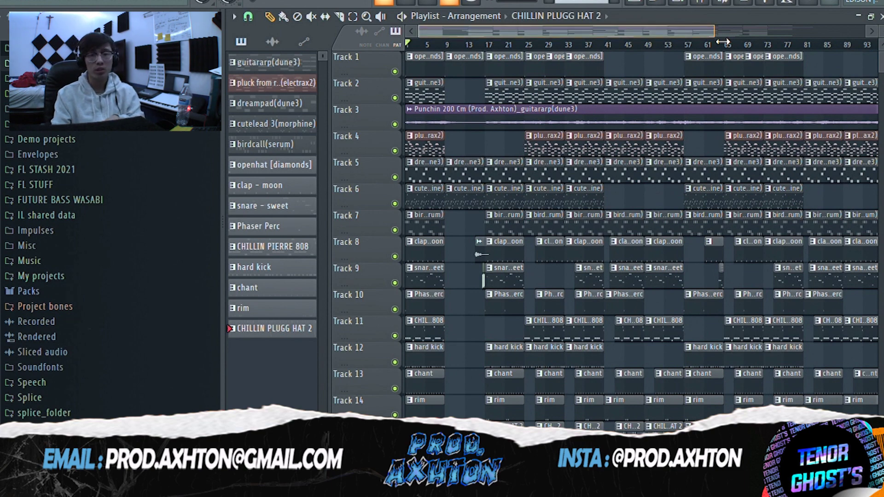
left_click_drag(722, 42, 648, 43)
Play the full arrangement from bar 1 with all tracks on
key("space")
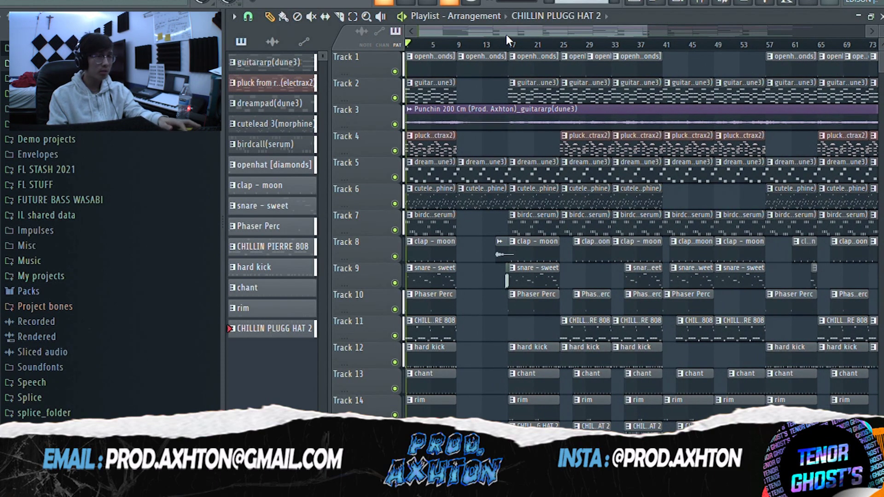
left_click_drag(654, 38, 689, 37)
scroll(635, 242, "down", 3)
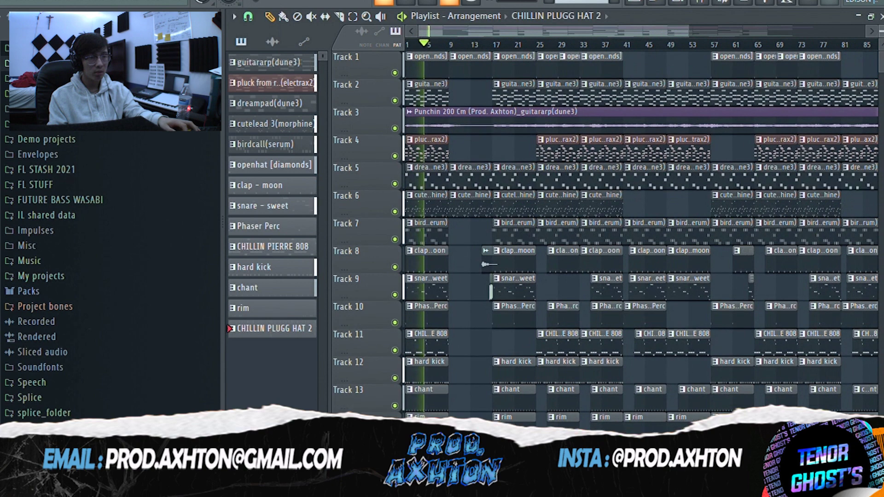